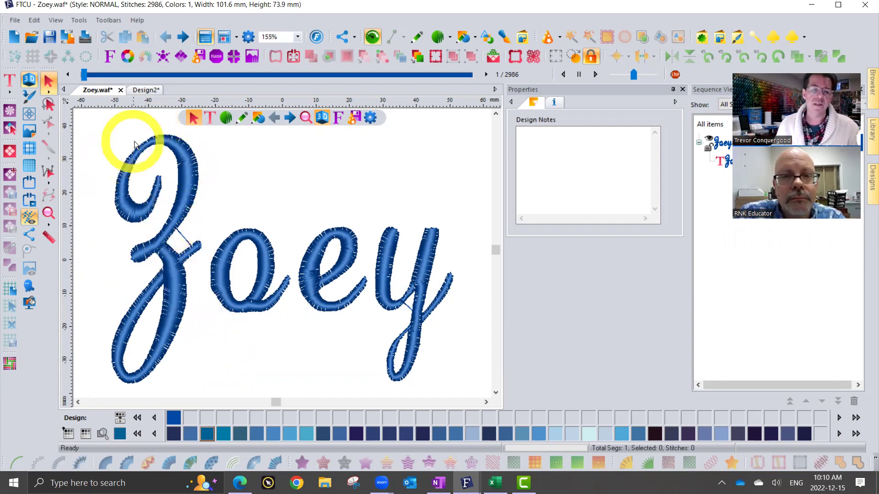
Run the stitch simulation of the lettering from the first stitch to the last and return to selection mode
left_click_drag(84, 76, 255, 91)
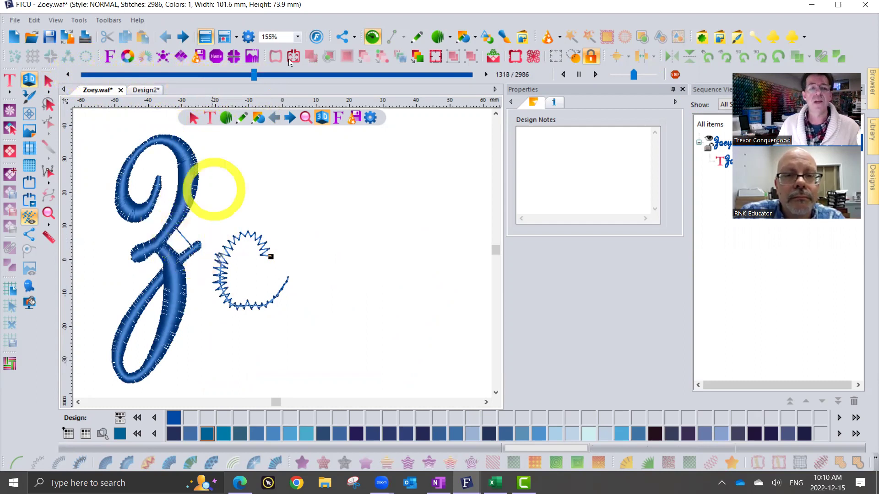
left_click_drag(254, 76, 508, 96)
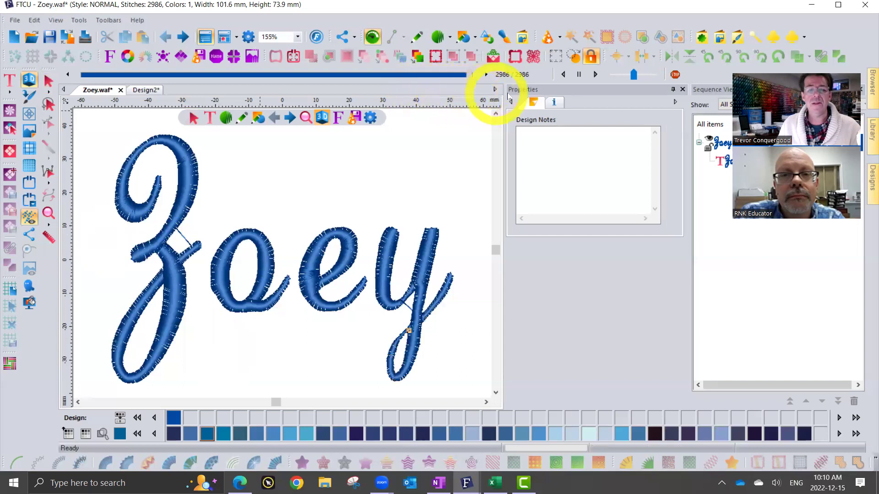
left_click(49, 81)
left_click(99, 124)
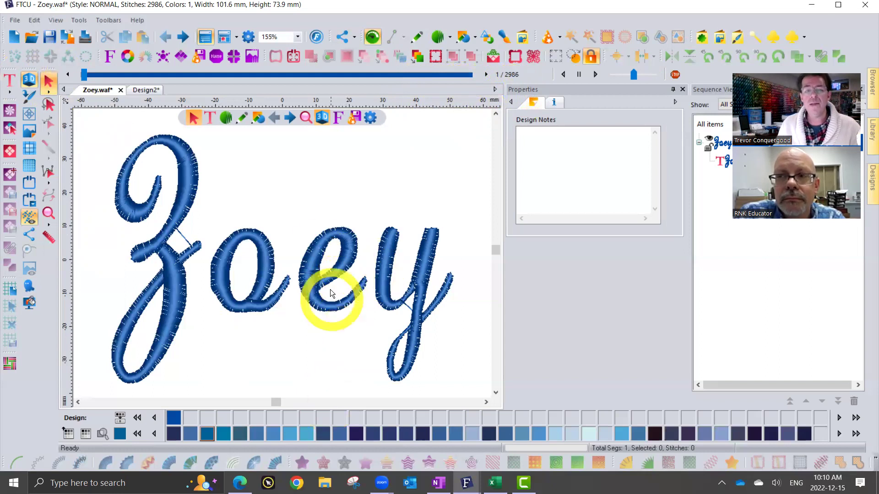
Turn off the TrueType option for the lettering and apply the Azgaard embroidery font
left_click(323, 250)
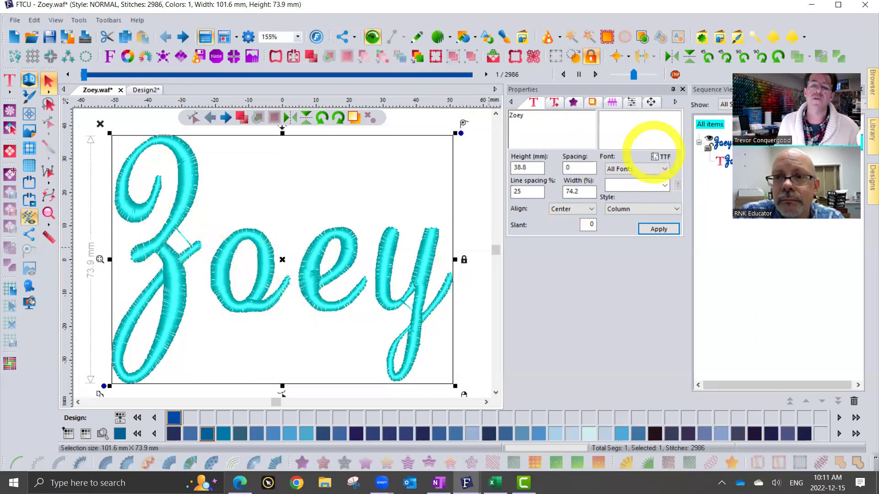
left_click(656, 157)
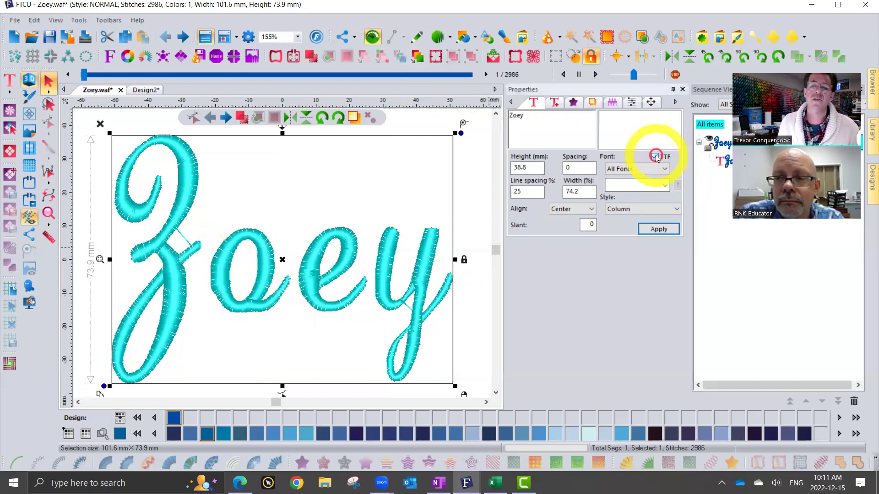
left_click(655, 184)
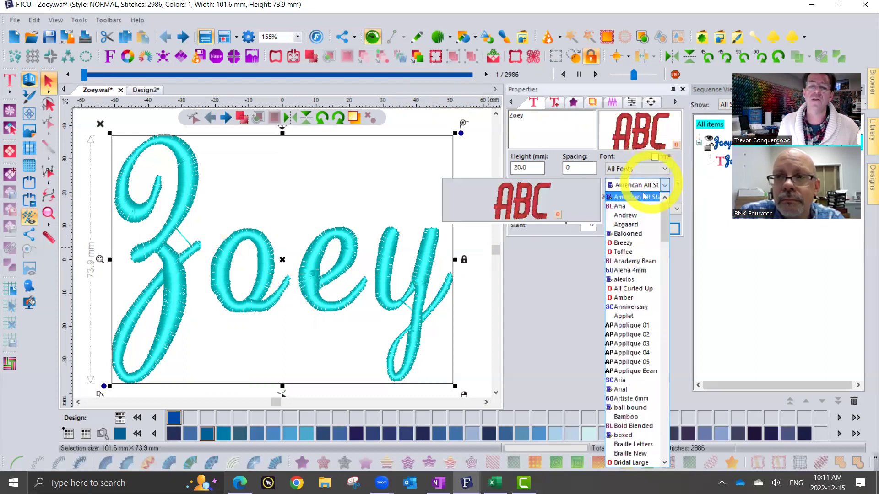
left_click(641, 225)
left_click(658, 229)
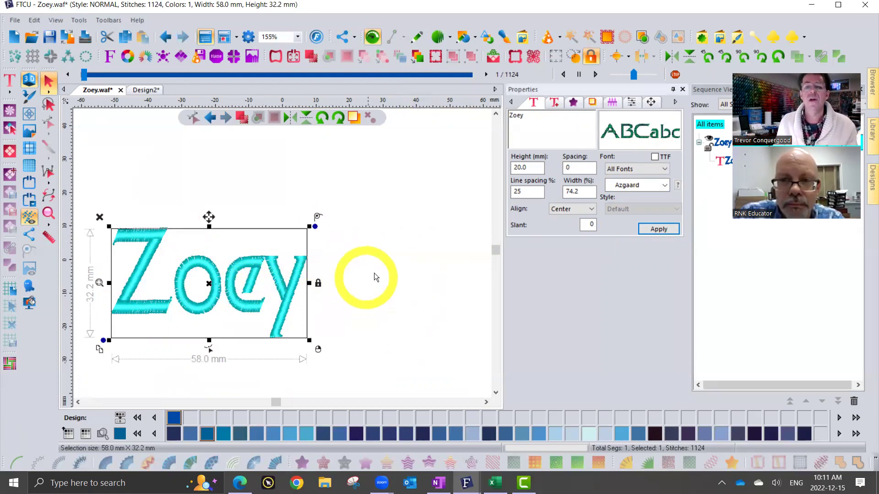
Turn the TrueType option back on for the lettering and apply a Bahnschrift Light font
left_click(655, 158)
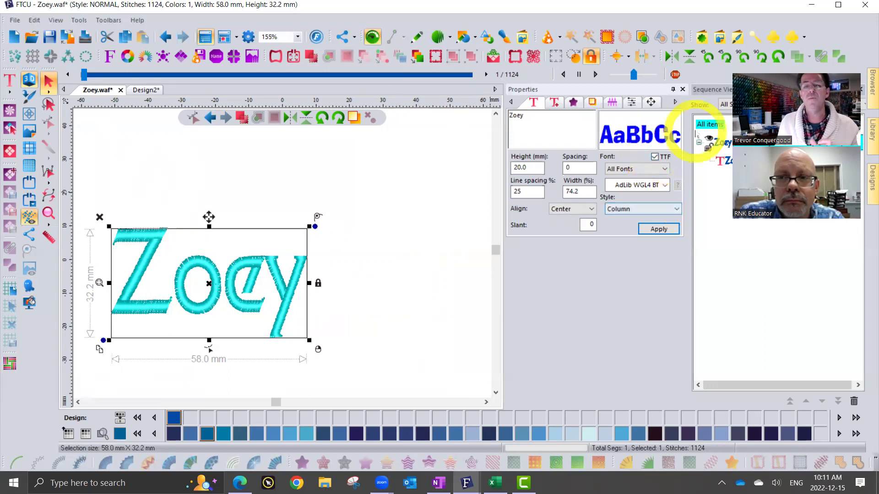
left_click(637, 186)
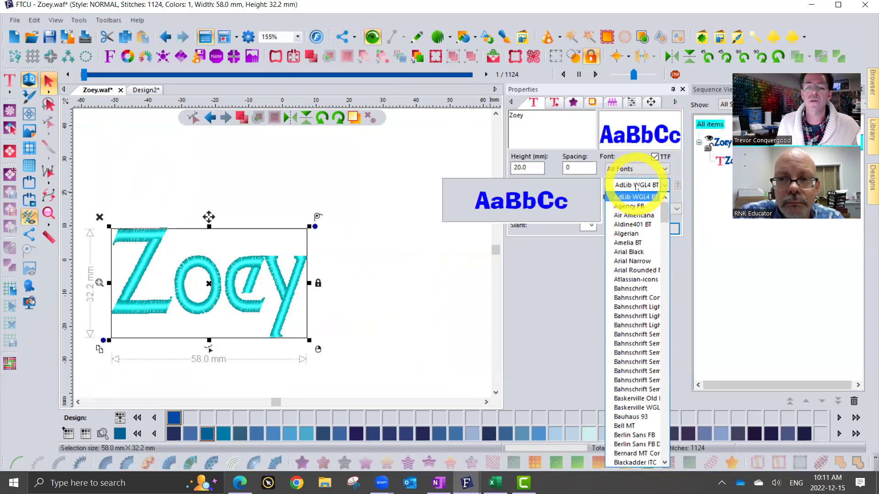
scroll(640, 232, "down", 1)
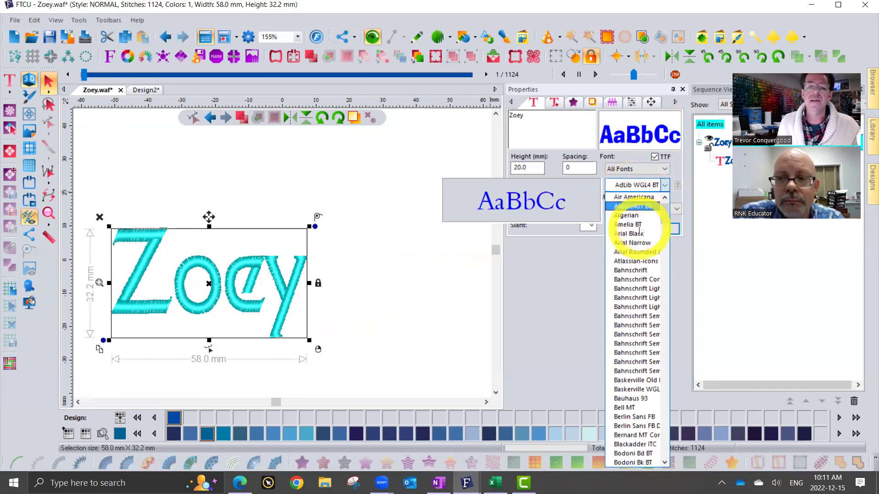
scroll(640, 232, "down", 1)
scroll(640, 232, "down", 1)
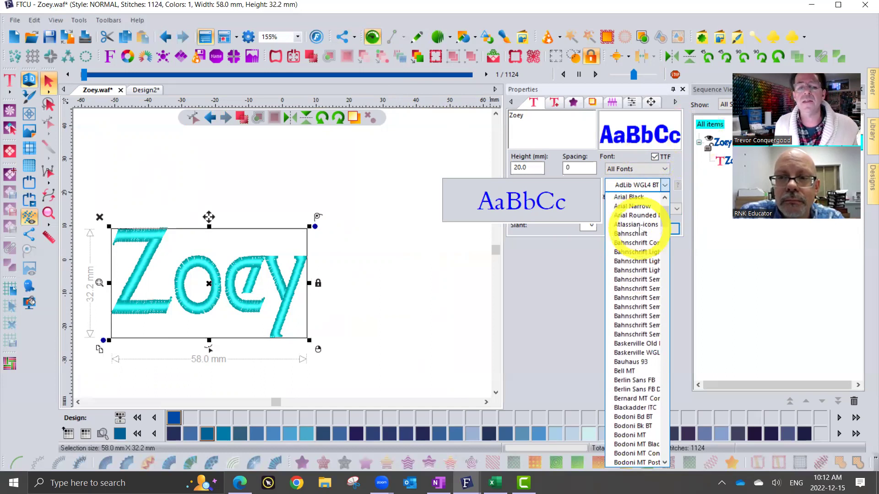
left_click(637, 254)
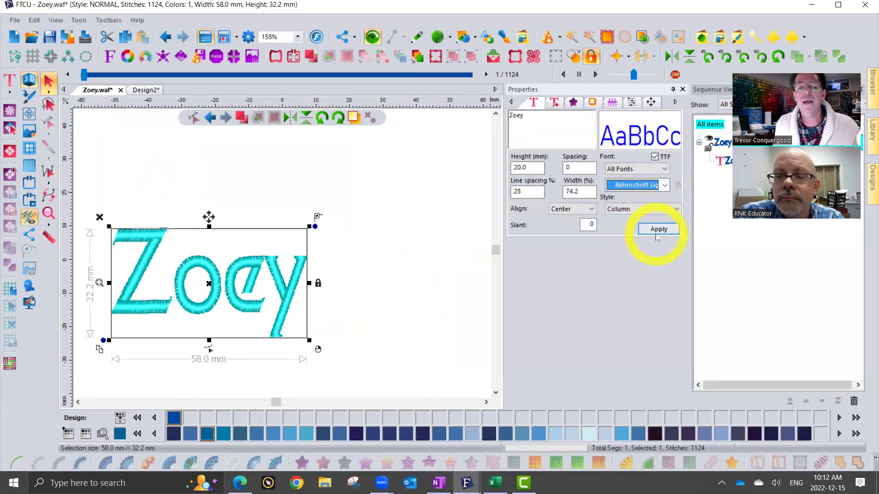
left_click(659, 229)
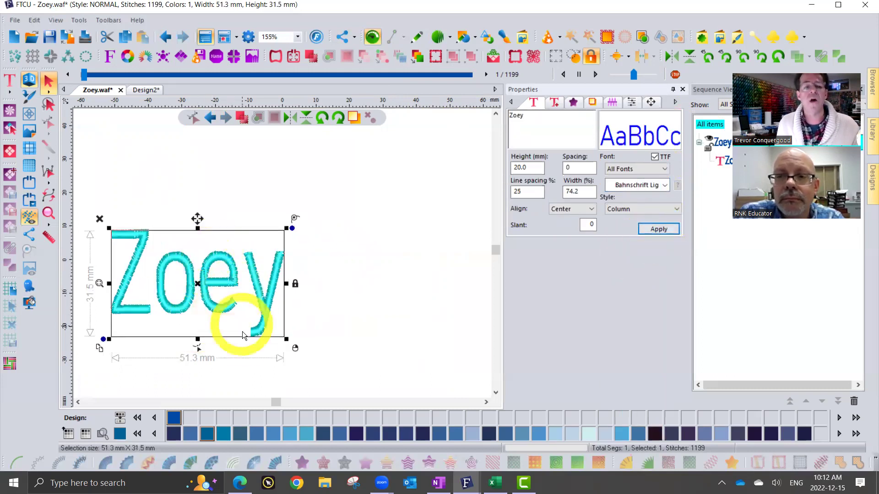
Change the lettering's TrueType font to Brush Script MT and apply it
left_click(652, 188)
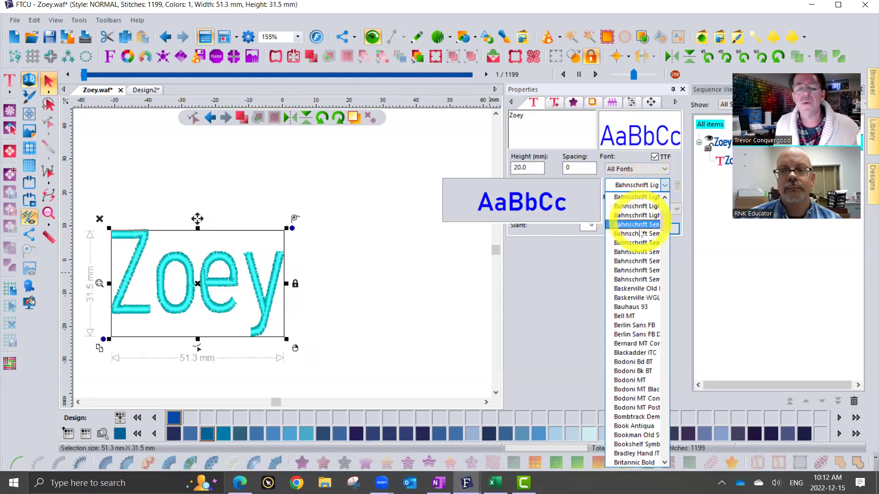
scroll(640, 235, "down", 1)
scroll(638, 238, "down", 2)
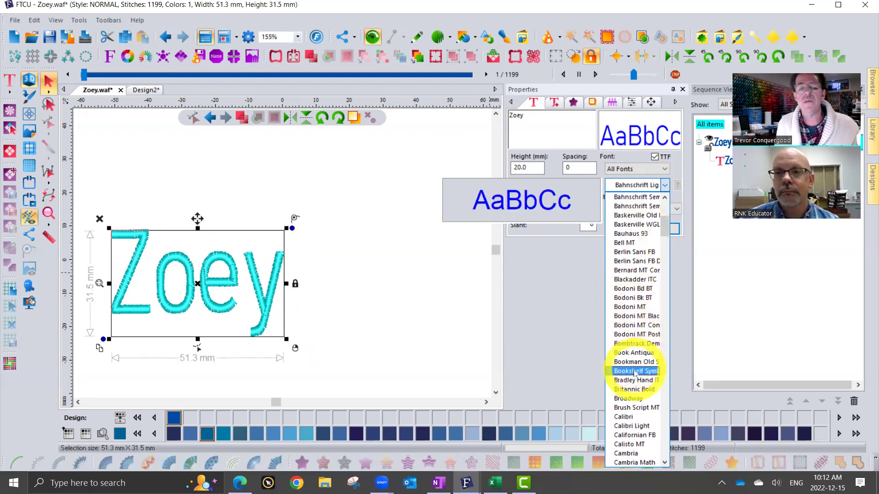
left_click(634, 408)
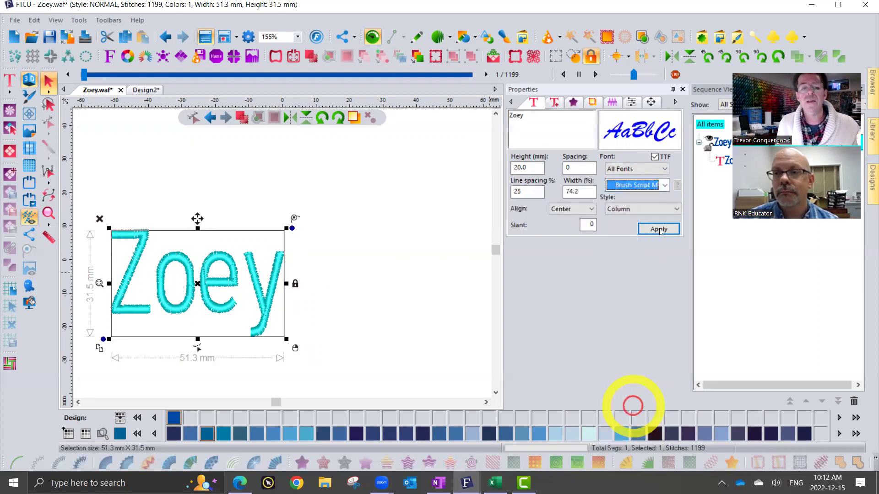
left_click(659, 230)
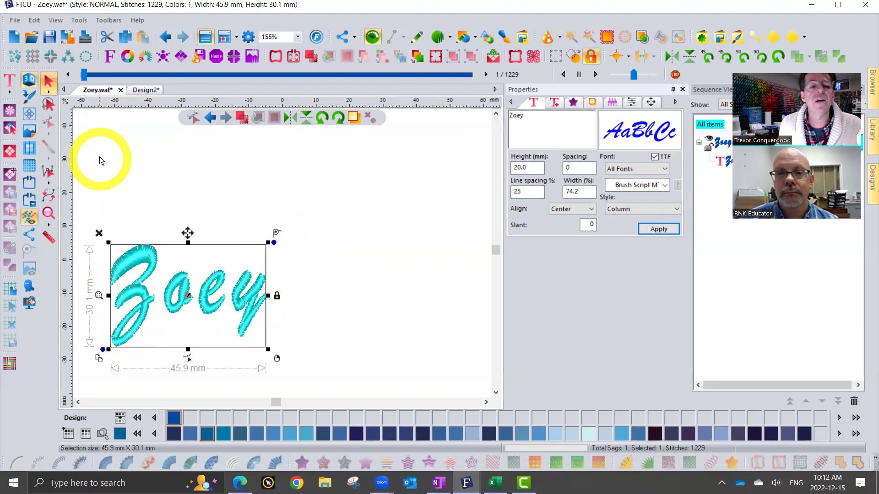
Deselect the lettering and examine the stitches of its letters up close, especially the joins of the y
left_click(328, 301)
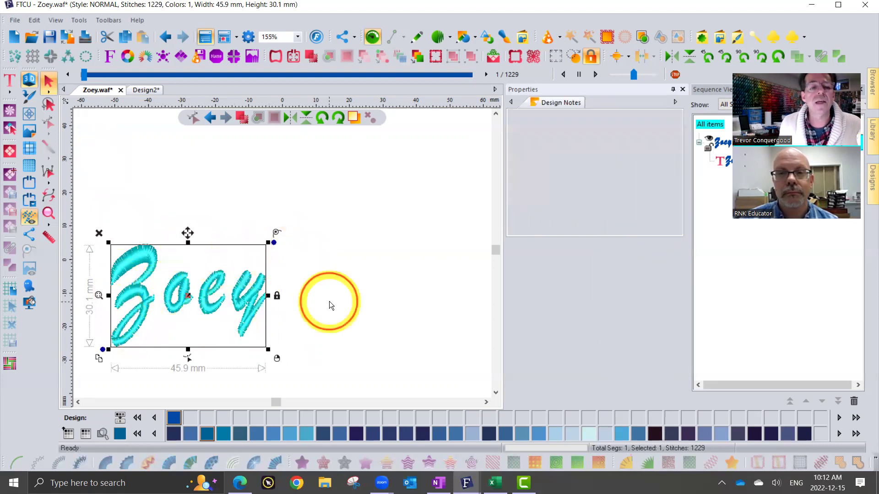
scroll(138, 315, "up", 2)
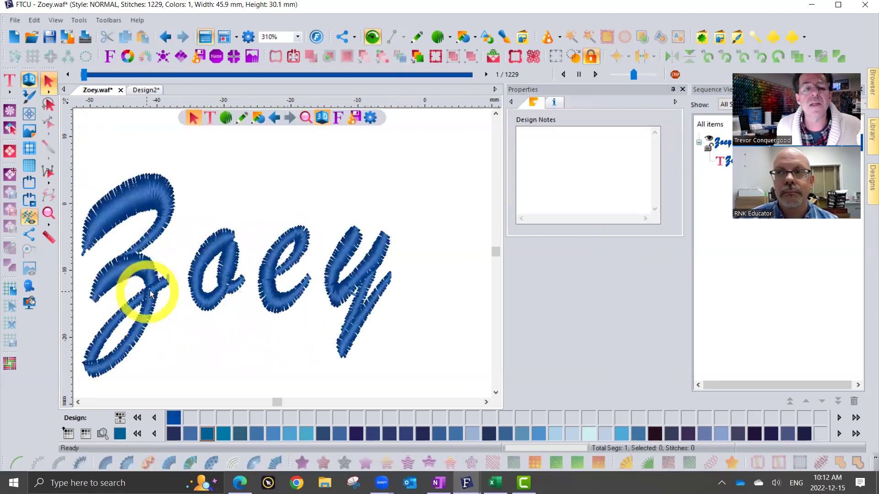
scroll(353, 297, "up", 2)
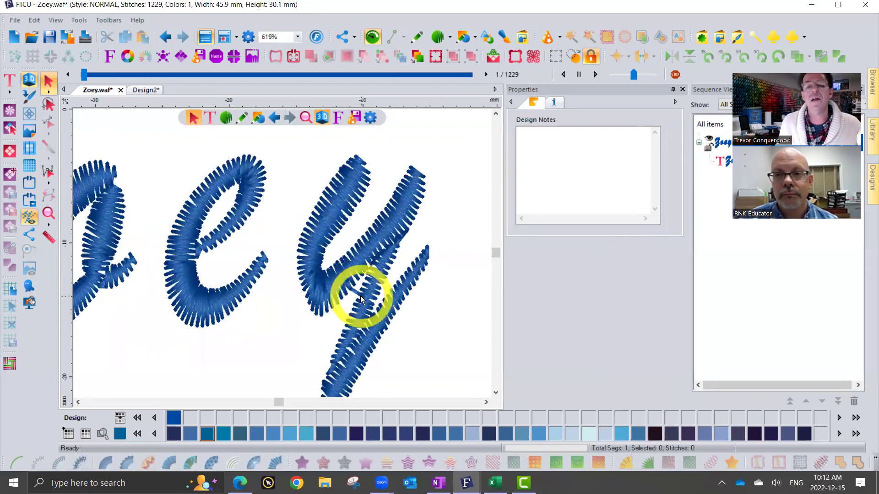
scroll(360, 296, "down", 2)
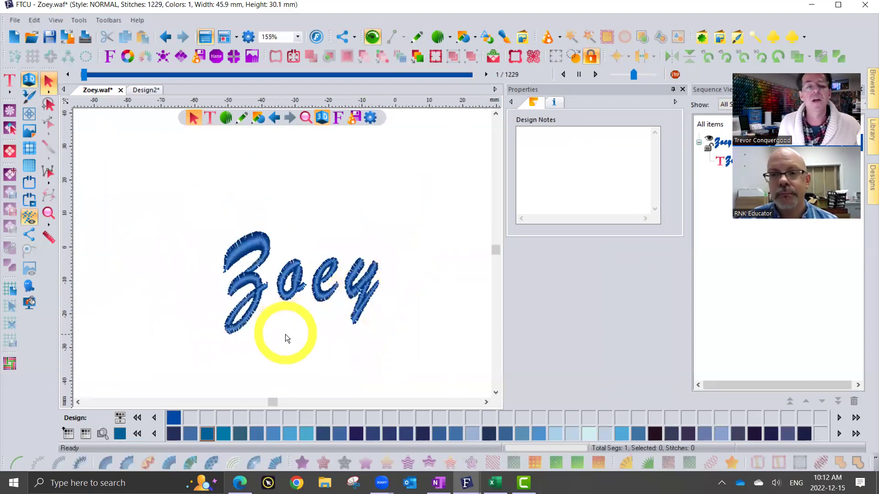
scroll(285, 334, "up", 1)
scroll(304, 292, "down", 1)
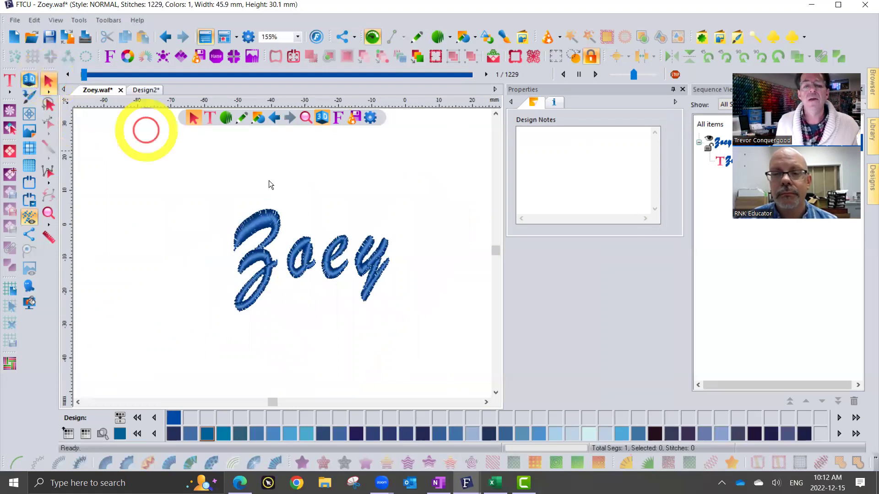
Simulate the full stitch-out of the Brush Script lettering, inspect where the y finishes, and return to selection mode
left_click_drag(89, 76, 486, 95)
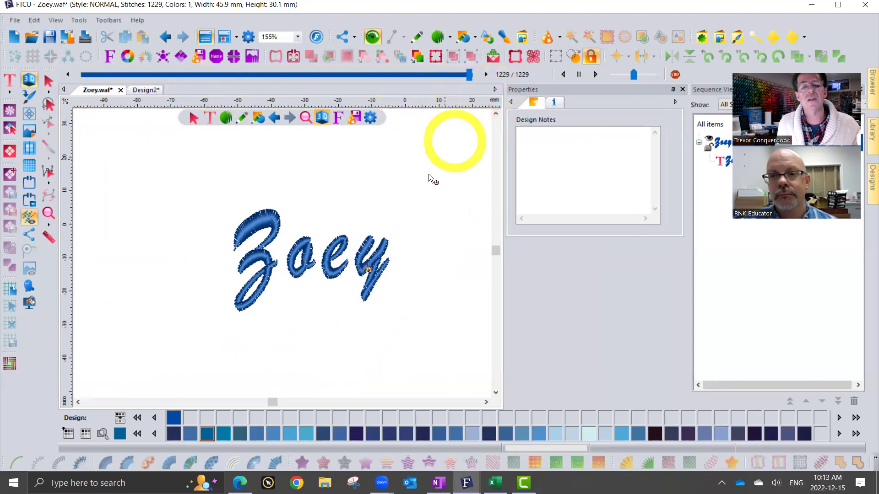
scroll(378, 294, "up", 4)
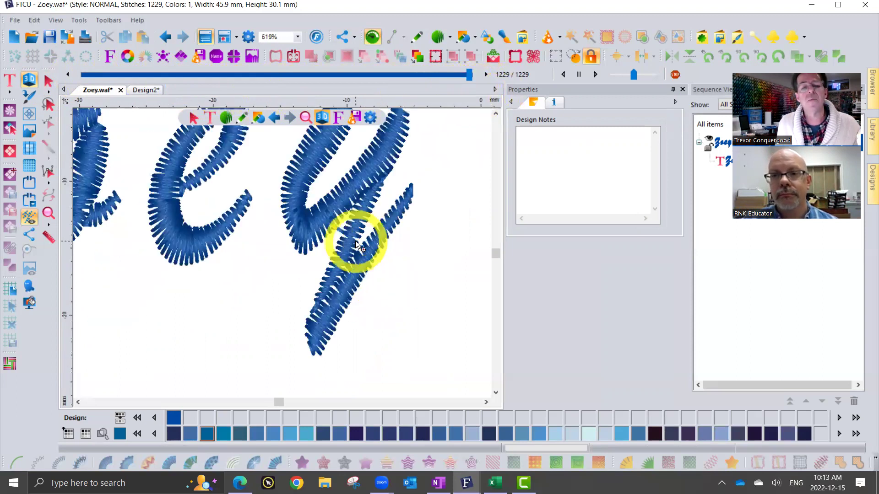
scroll(345, 204, "down", 2)
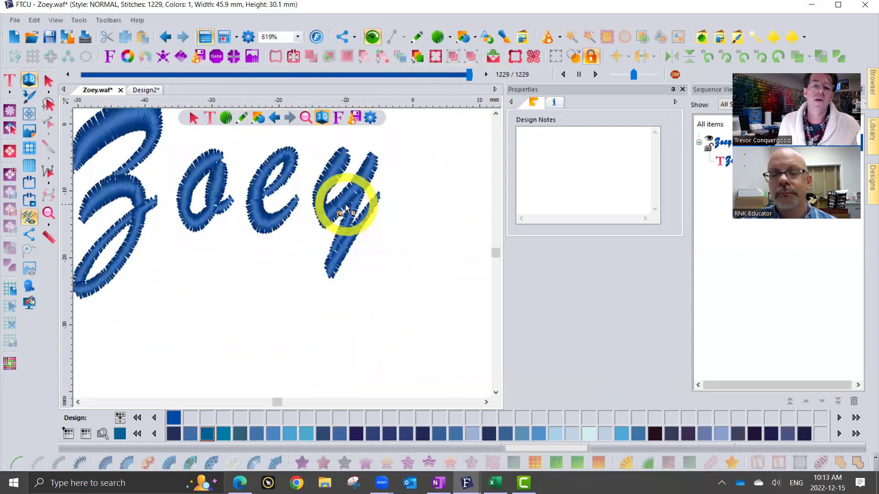
left_click(48, 81)
scroll(273, 205, "down", 1)
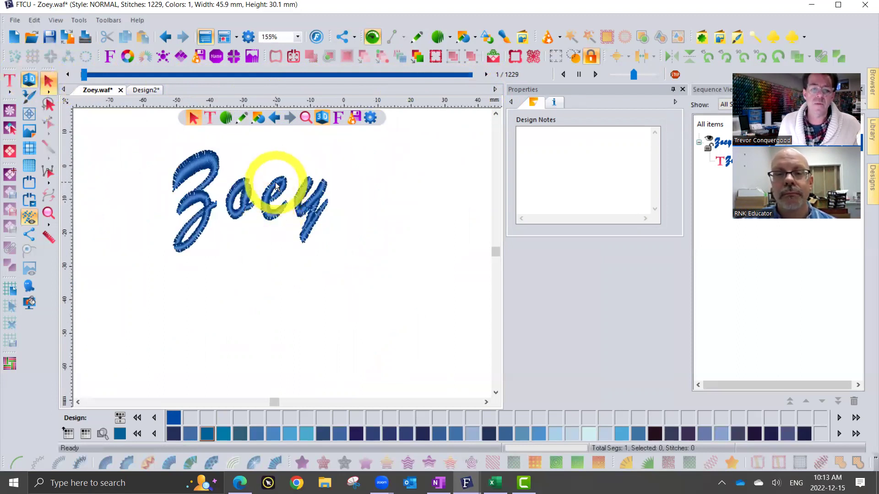
Duplicate the lettering and place the copy beneath the original
left_click(278, 185)
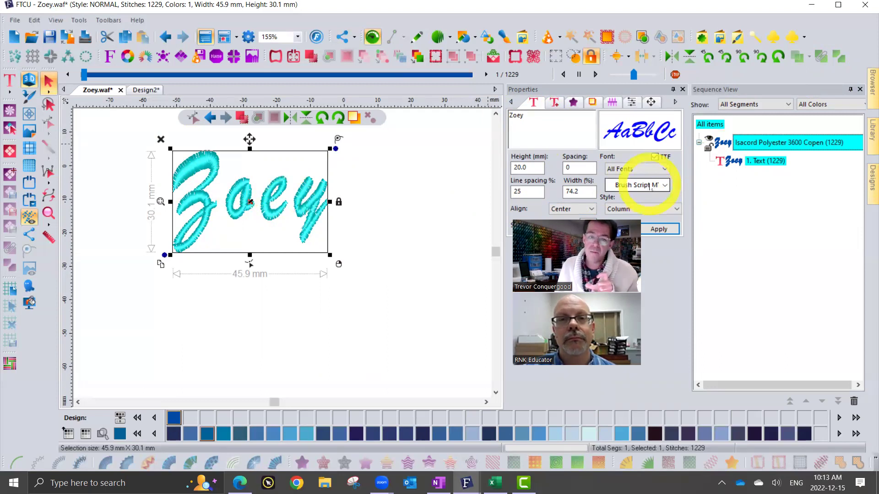
left_click(303, 204)
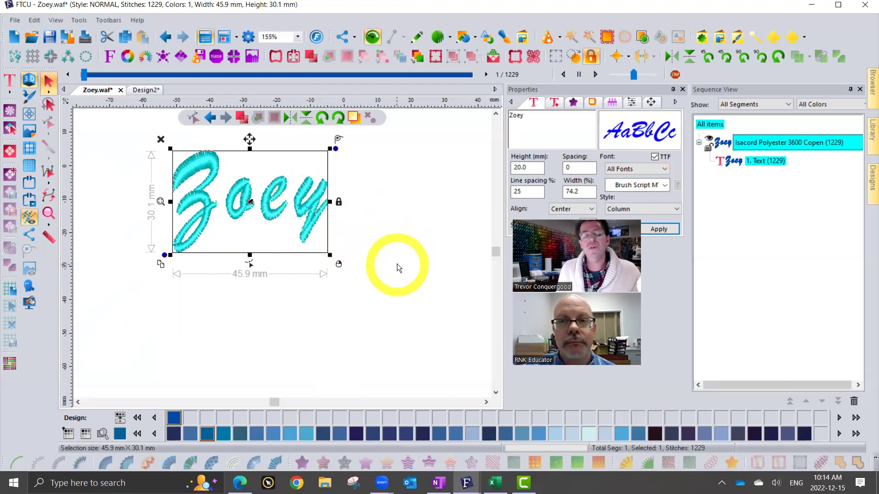
left_click(160, 264)
left_click_drag(280, 221, 245, 348)
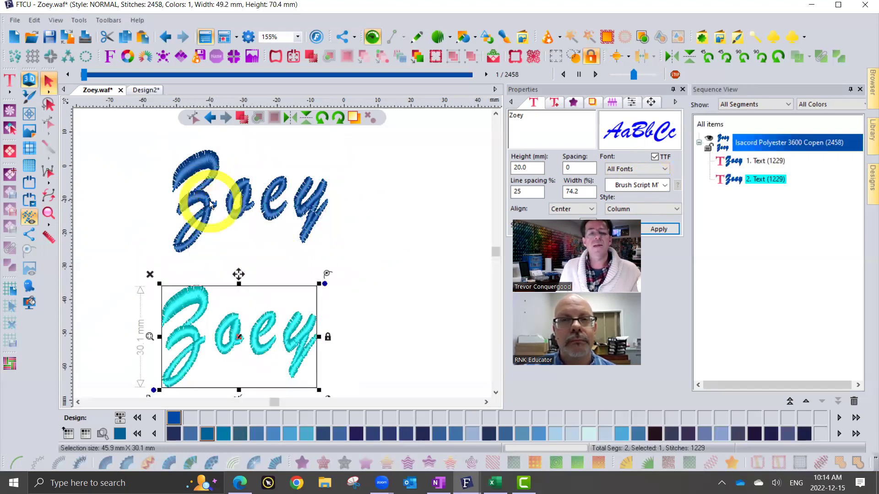
Break up the copied text into separate letter segments and select the first letter's satin path
right_click(201, 299)
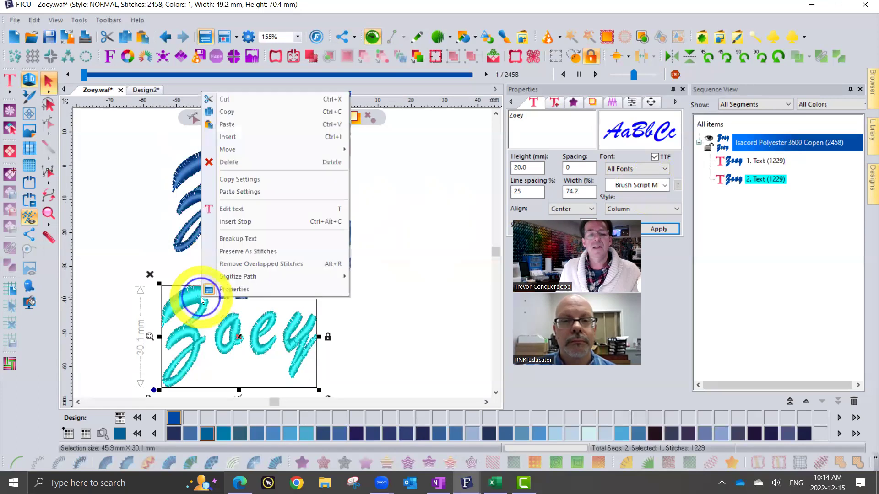
left_click(257, 240)
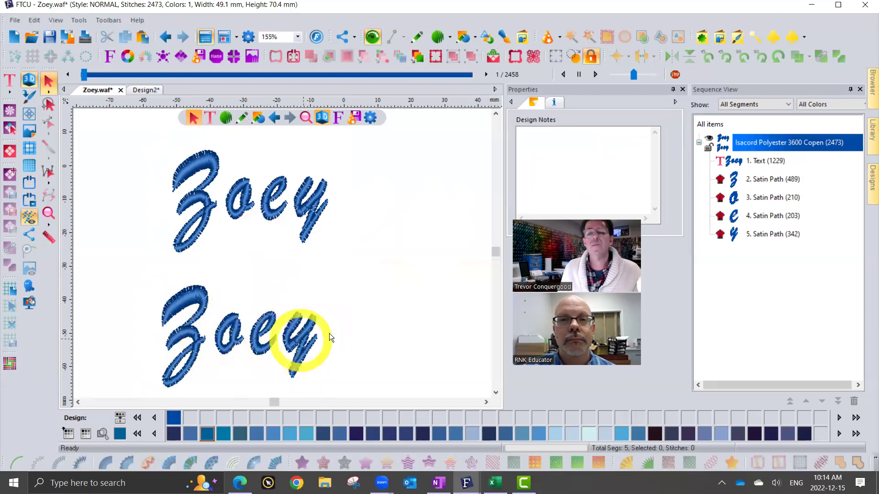
left_click(749, 183)
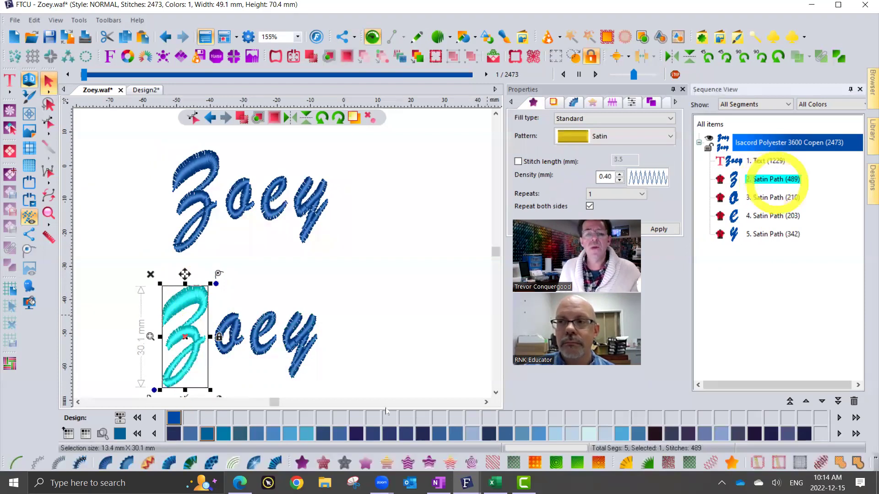
Select the satin path of the y in the broken-up copy, showing the letter up close
left_click(496, 393)
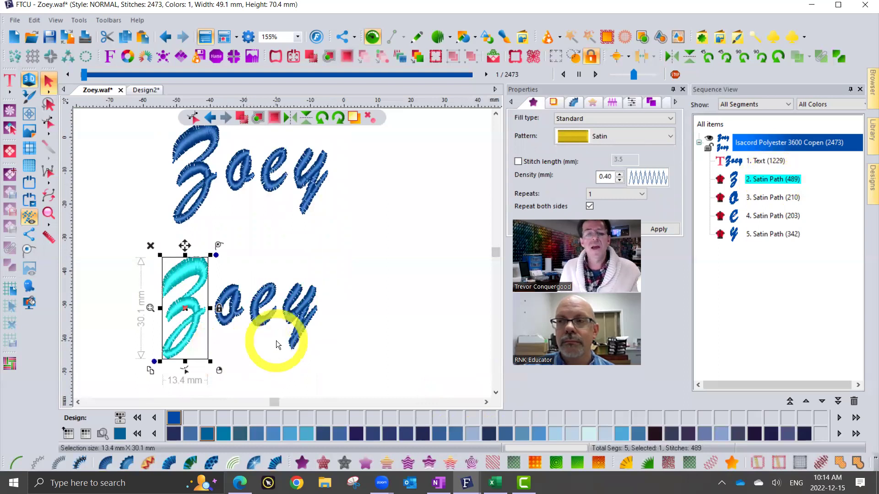
scroll(277, 338, "up", 2)
scroll(323, 303, "up", 2)
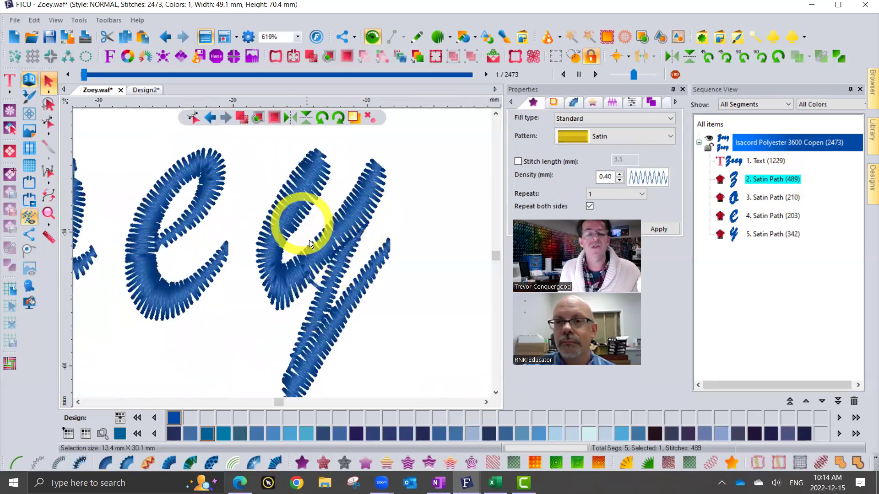
left_click(360, 226)
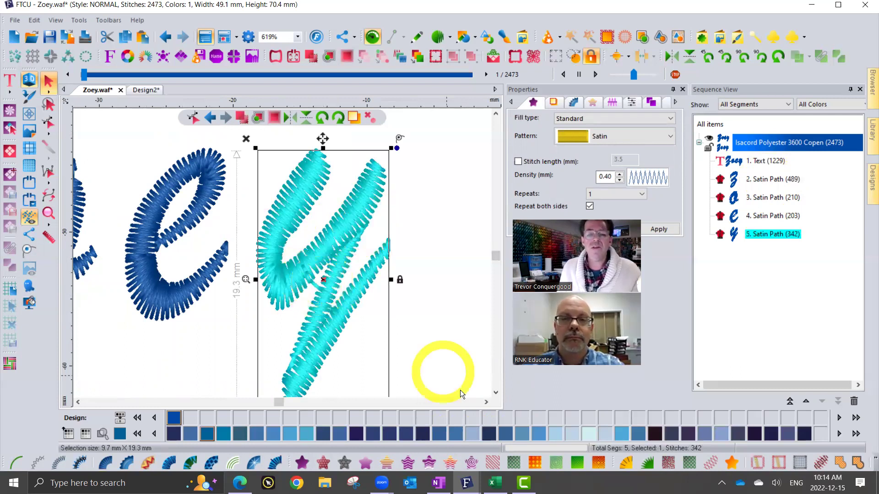
Examine the y's outline nodes and inclination lines, return to selection mode, and inspect the reselected letter down to its tail
left_click(48, 122)
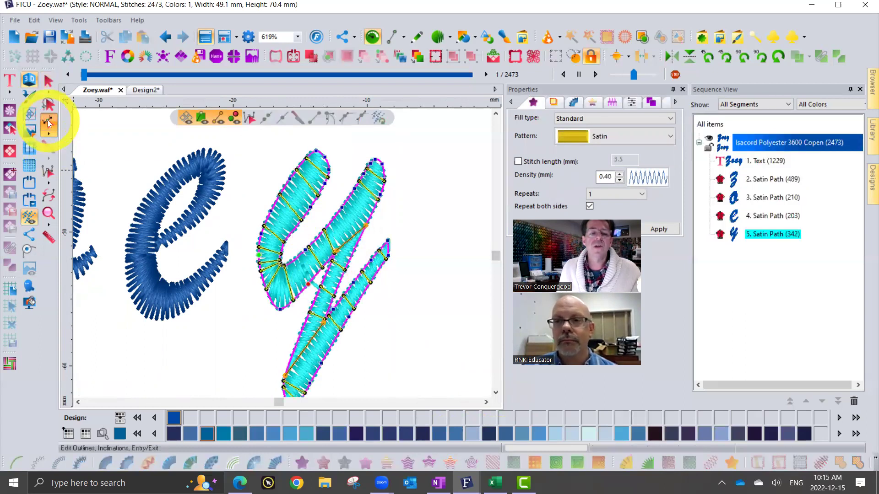
left_click(48, 81)
left_click(150, 147)
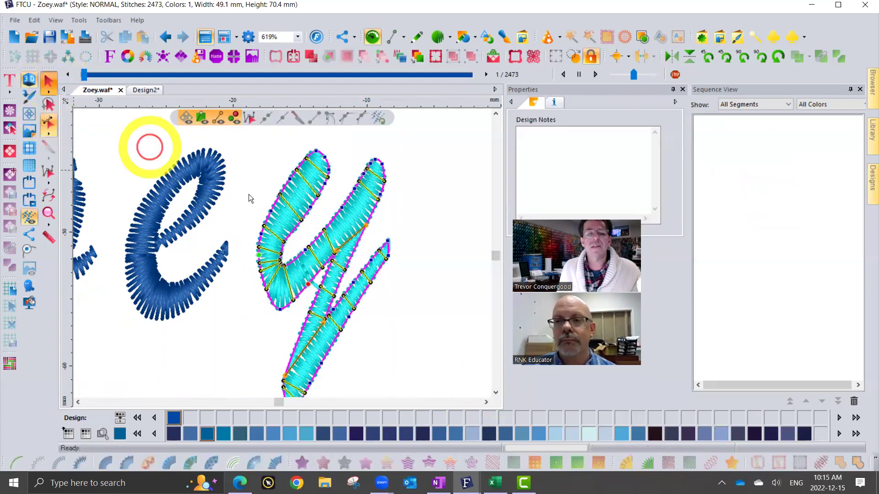
left_click(319, 192)
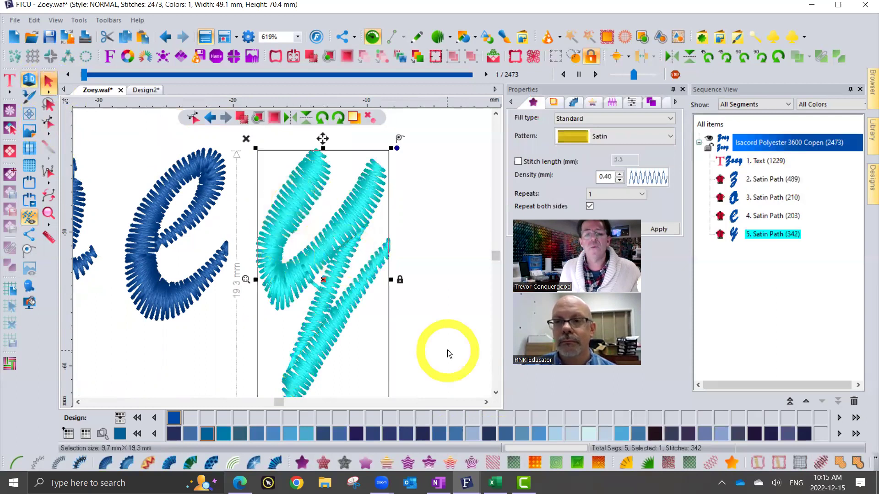
left_click(496, 393)
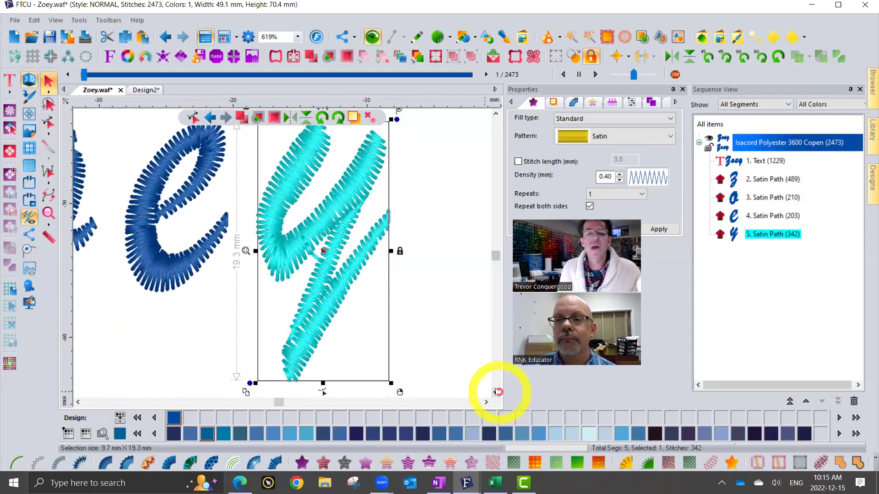
left_click(496, 113)
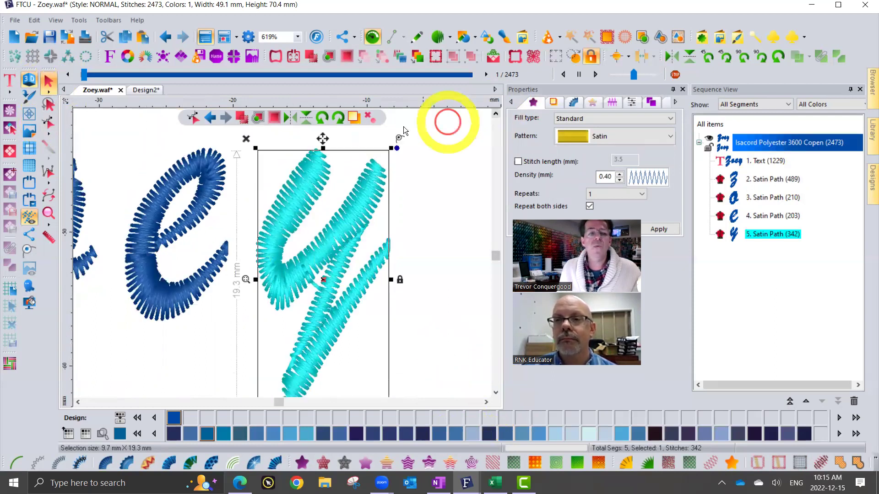
Open the y's outlines and inclinations for editing and shift the inner end of the inclination line in its first bottom curve
left_click(48, 123)
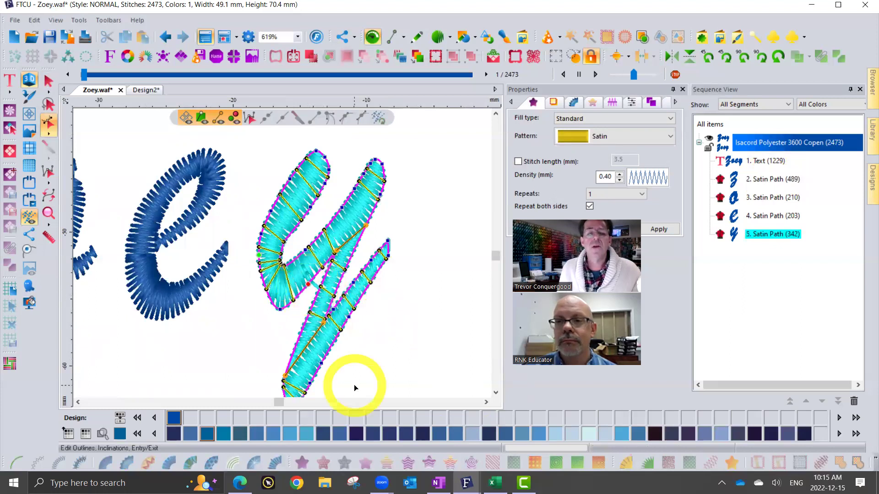
left_click(495, 392)
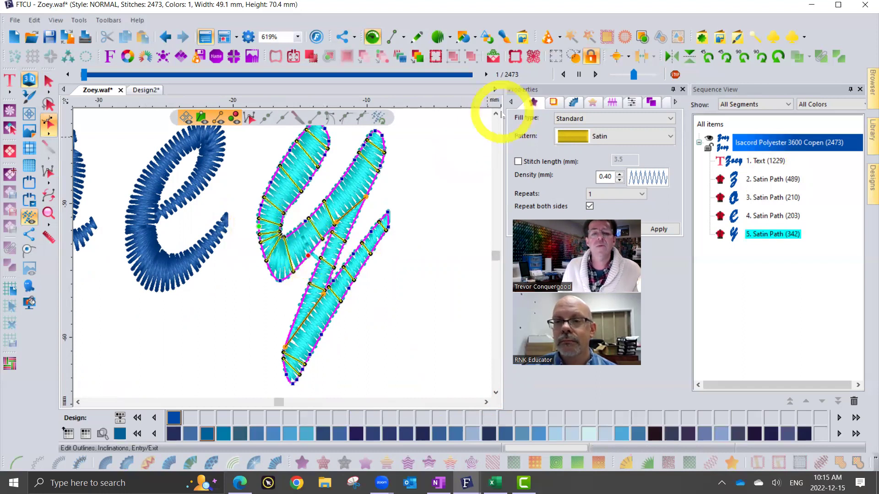
left_click(492, 116)
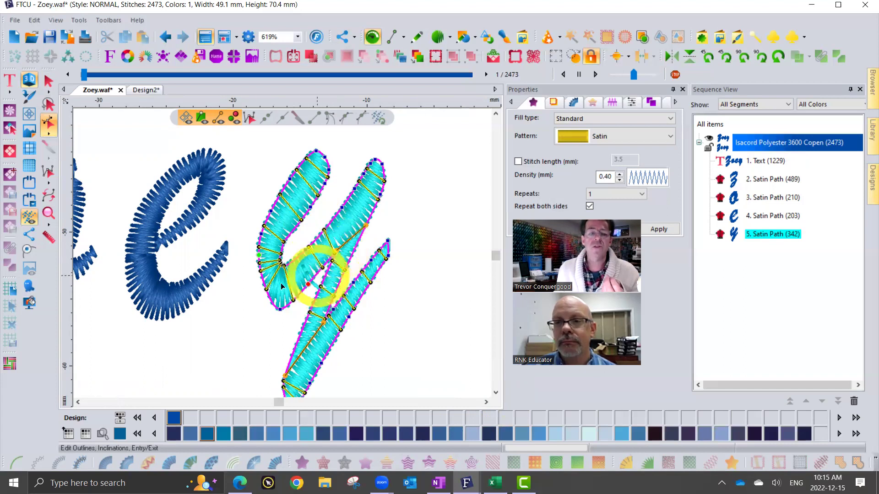
scroll(281, 287, "up", 1)
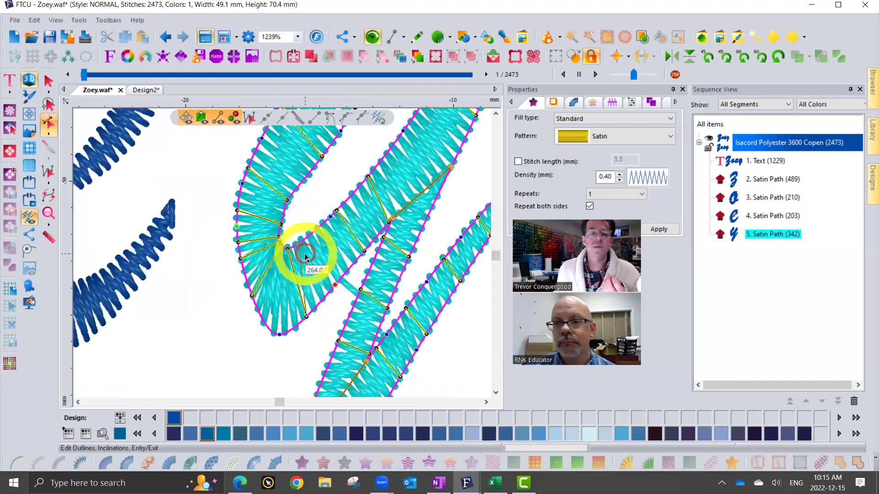
left_click_drag(306, 254, 307, 255)
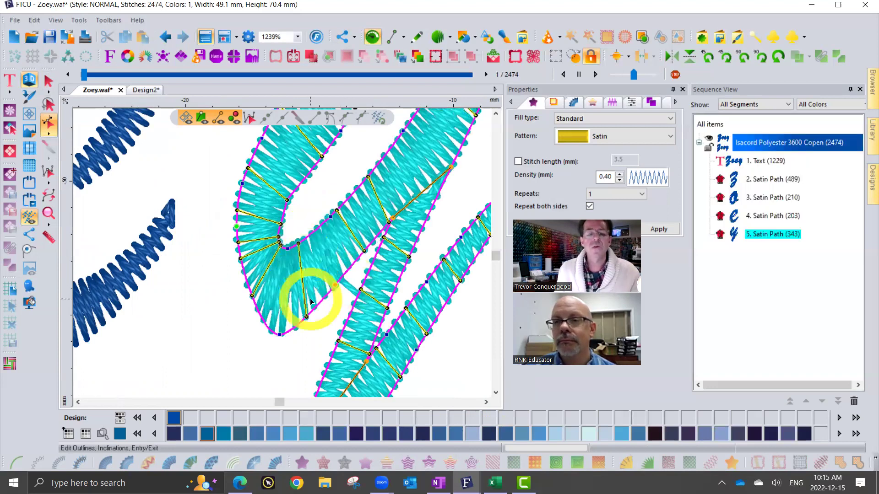
Move the orange line's outer end at the y's upper join down and back near the corner, and lower the first curve's bottom outline node
left_click(452, 168)
left_click_drag(449, 183, 421, 231)
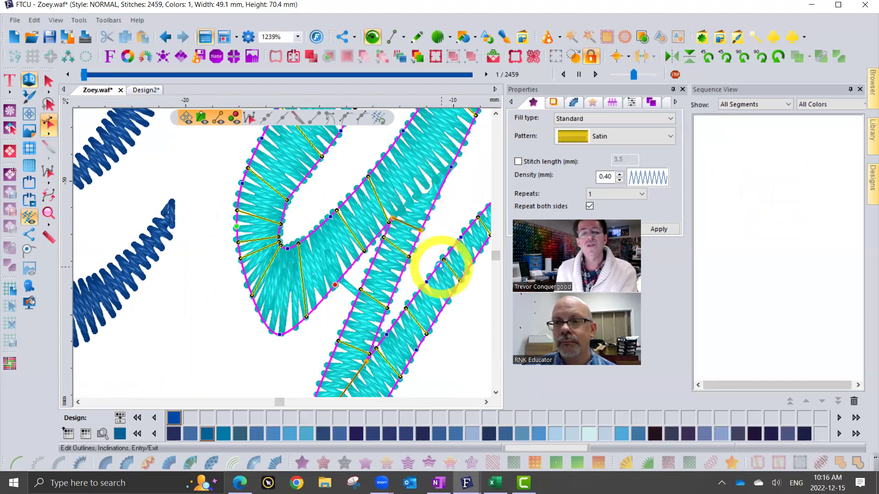
left_click_drag(419, 230, 444, 180)
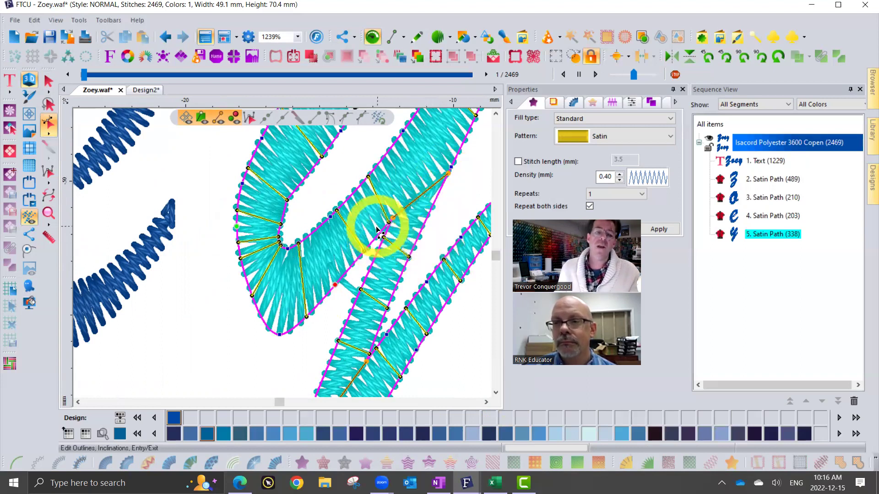
left_click(282, 343)
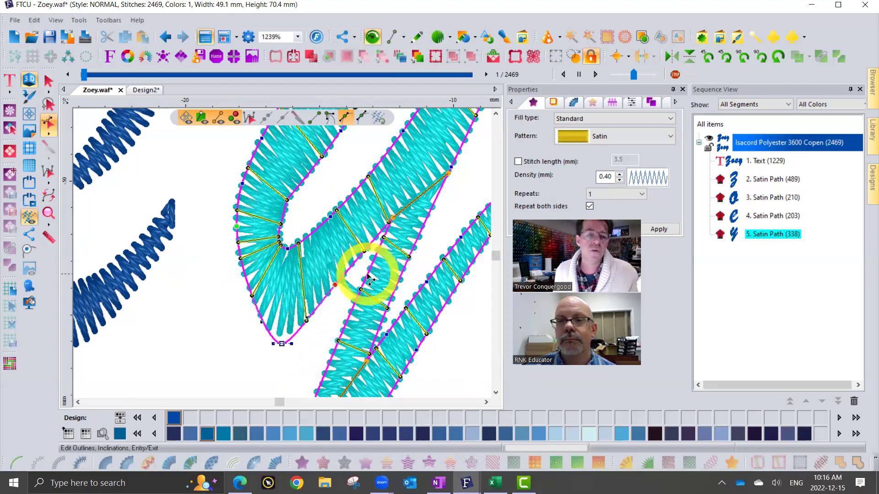
scroll(361, 266, "down", 1)
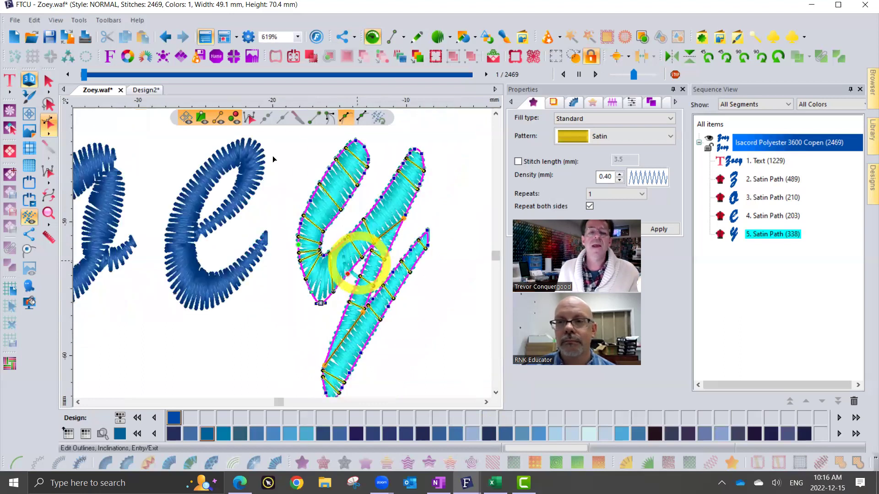
Toggle the y's outline, inclination line, orange line and entry/exit point displays off and on to examine each element
left_click(184, 114)
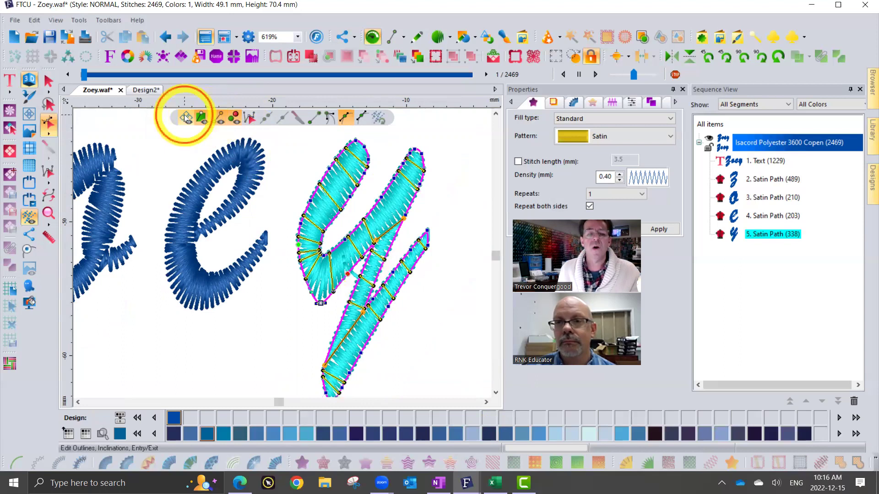
left_click(184, 114)
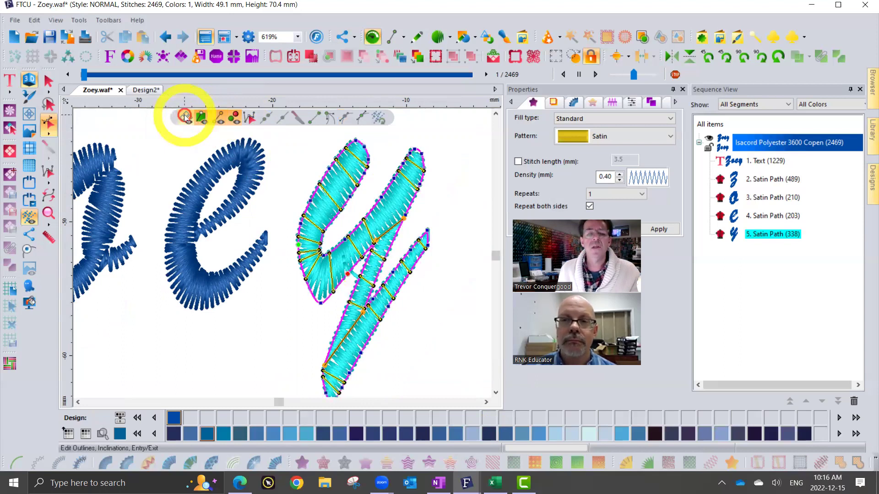
left_click(184, 115)
left_click(184, 114)
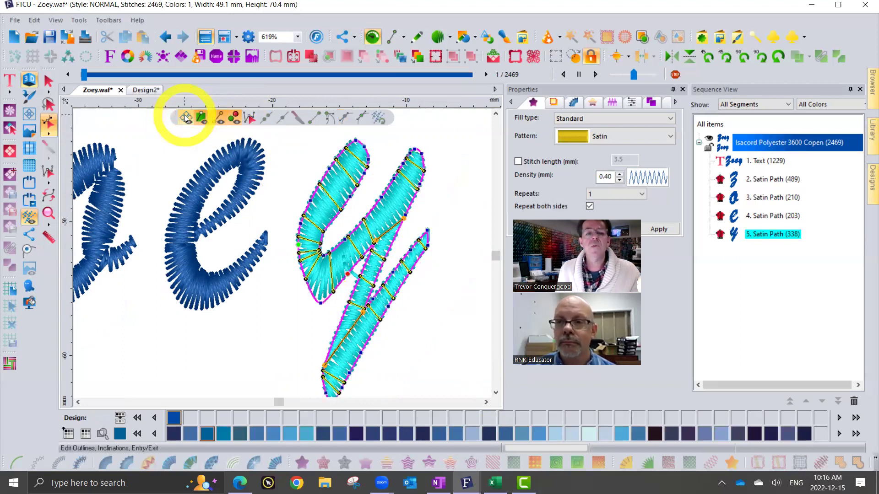
left_click(202, 119)
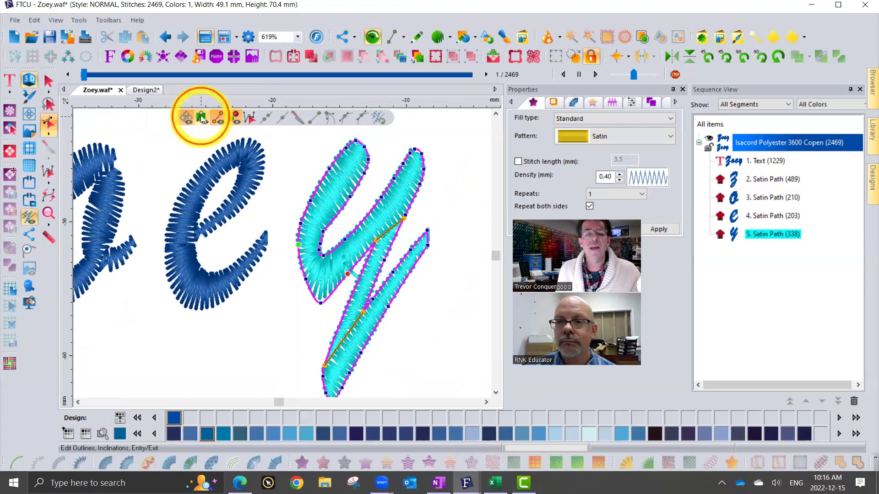
left_click(220, 119)
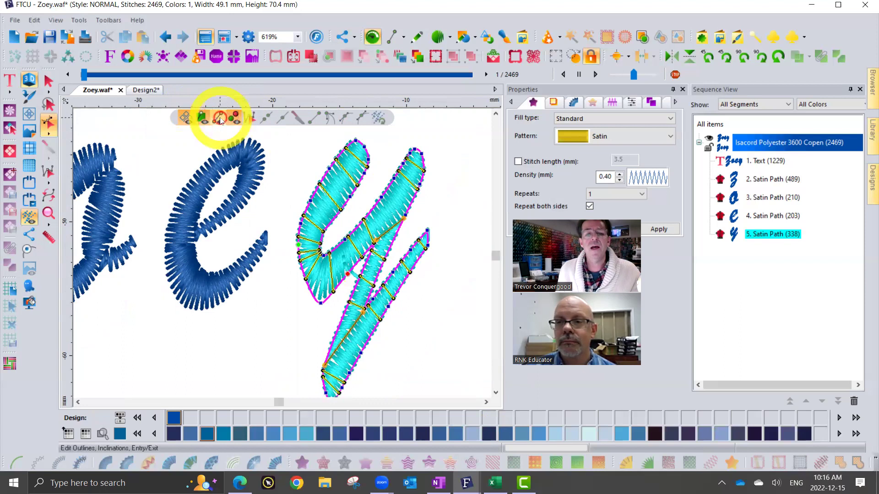
left_click(236, 119)
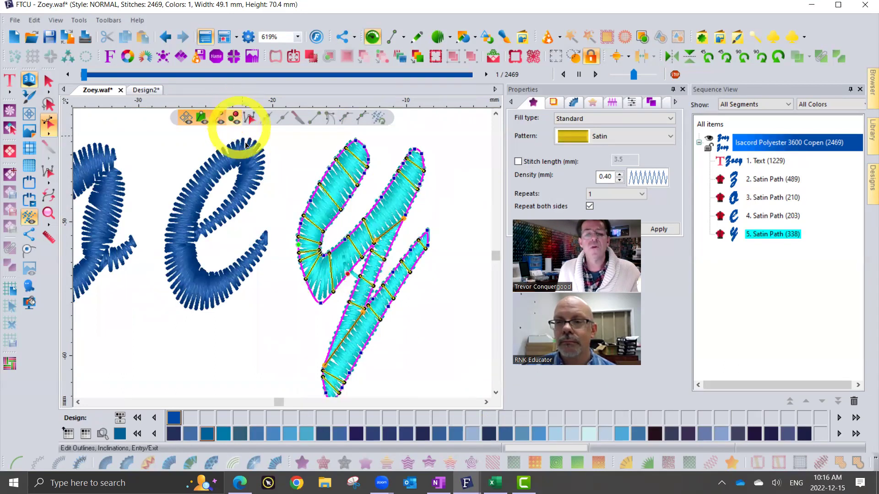
Hide the y's inclination lines and outlines, leaving only its orange lines and entry and exit points displayed
left_click(202, 120)
left_click(219, 120)
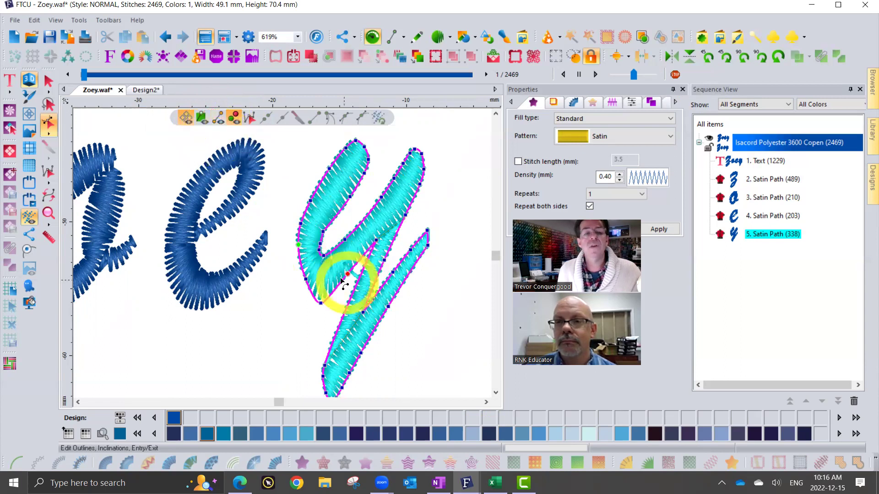
left_click(185, 123)
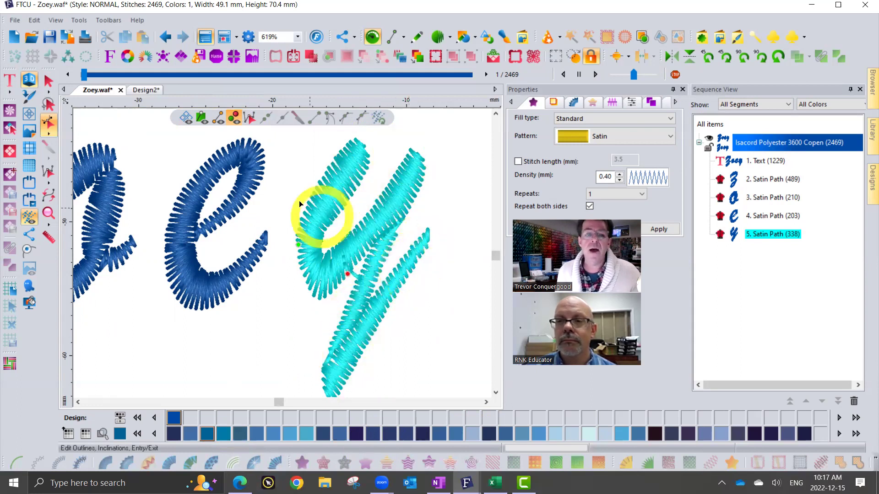
left_click(219, 117)
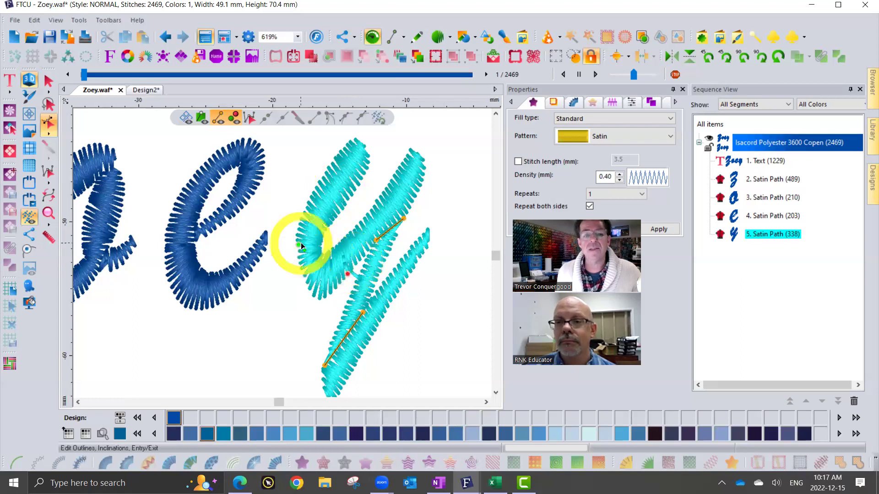
Move the y's exit point to the tip of its final upstroke and return to selection mode with nothing selected
left_click(348, 273)
left_click_drag(347, 273, 421, 244)
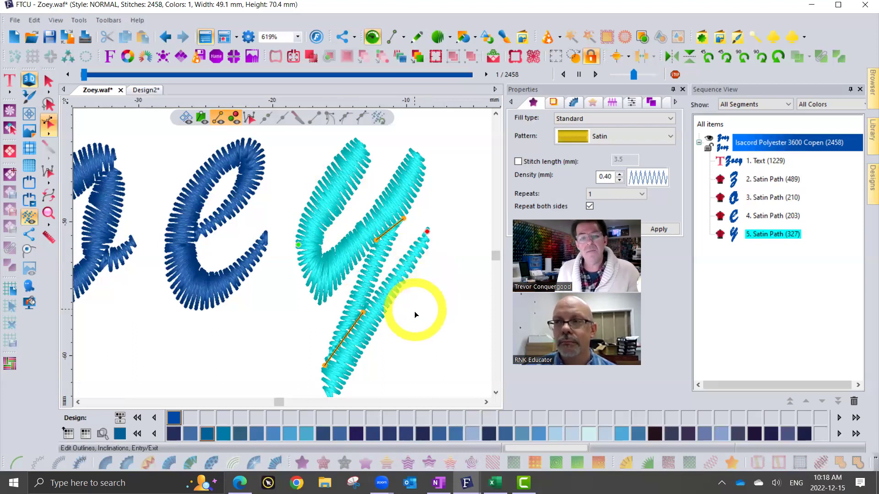
scroll(414, 321, "down", 2)
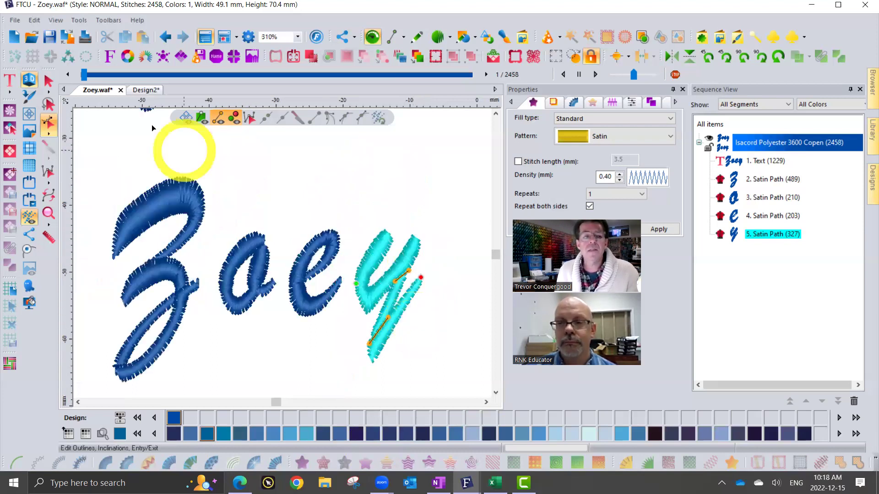
left_click(48, 81)
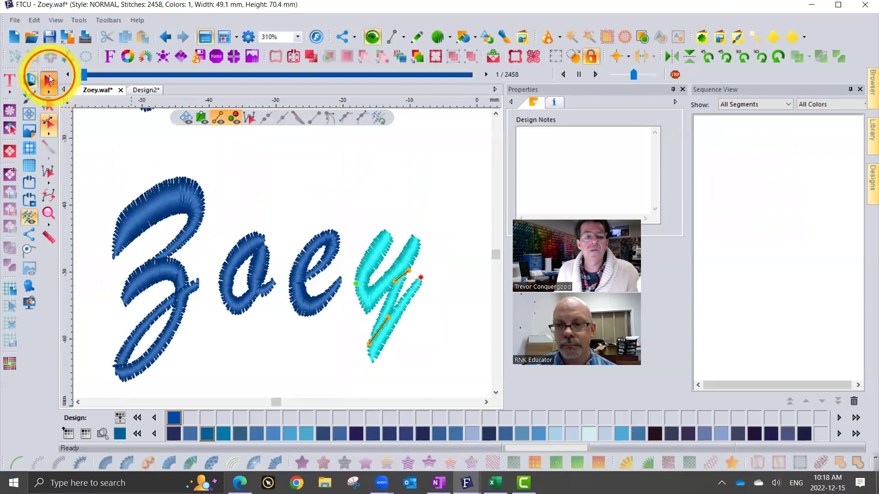
left_click(277, 168)
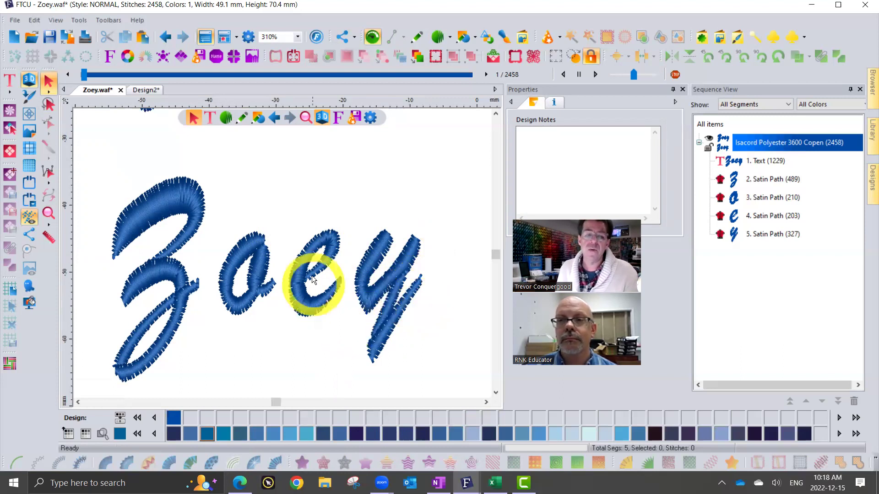
Select the upper Zoey text and switch to the Stitch tool at the lower part of its y
scroll(313, 281, "down", 2)
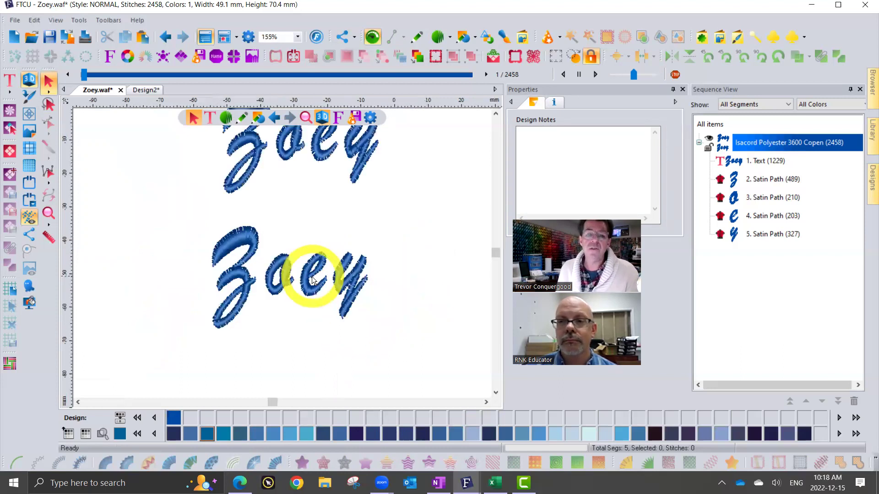
left_click(496, 115)
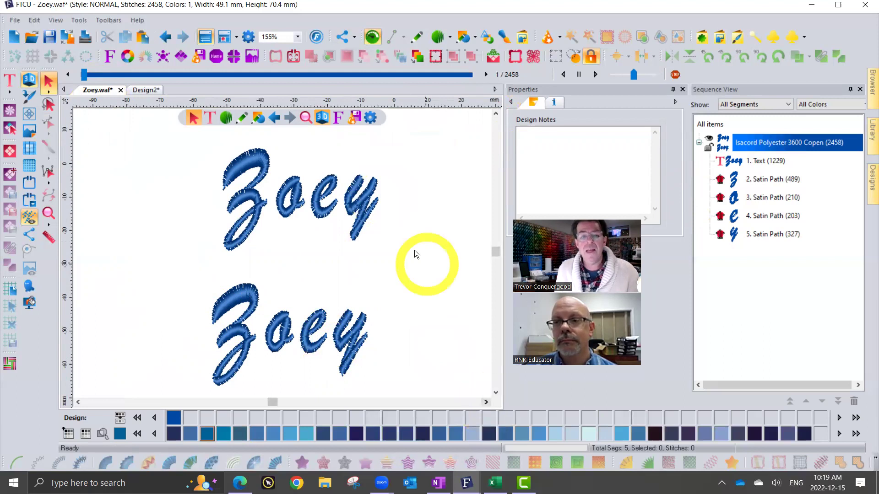
left_click(371, 196)
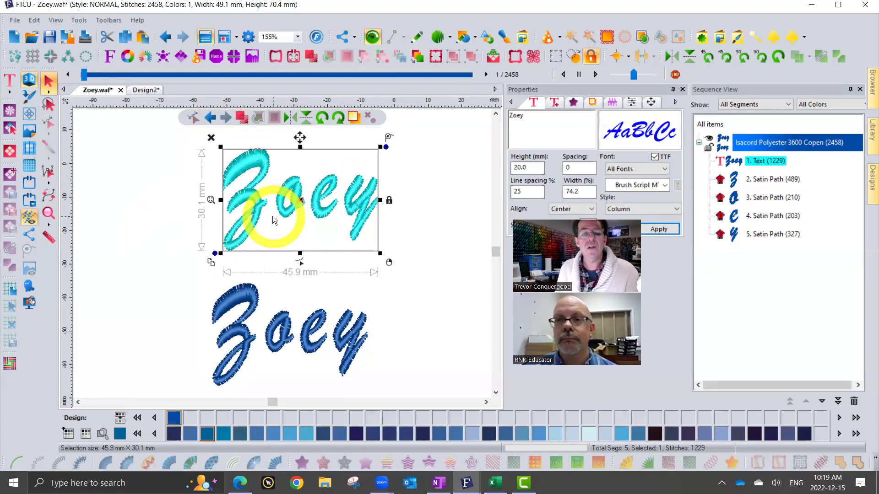
left_click(47, 173)
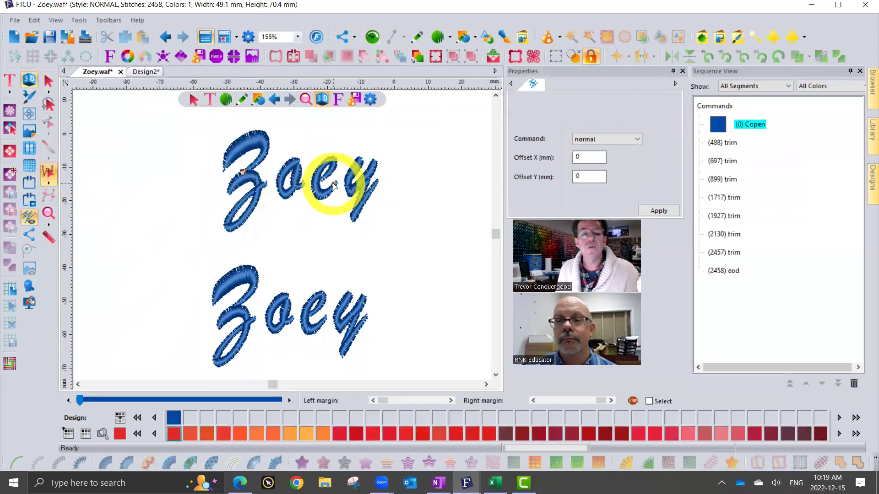
scroll(352, 186, "up", 1)
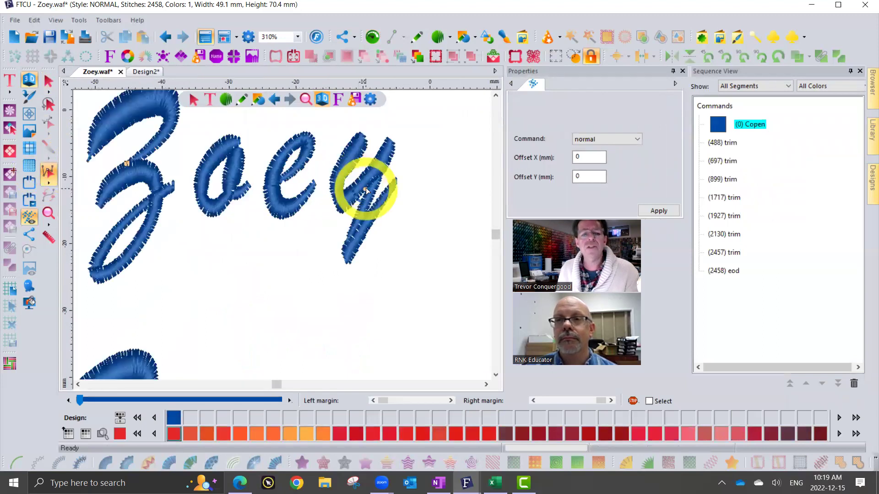
scroll(365, 190, "up", 2)
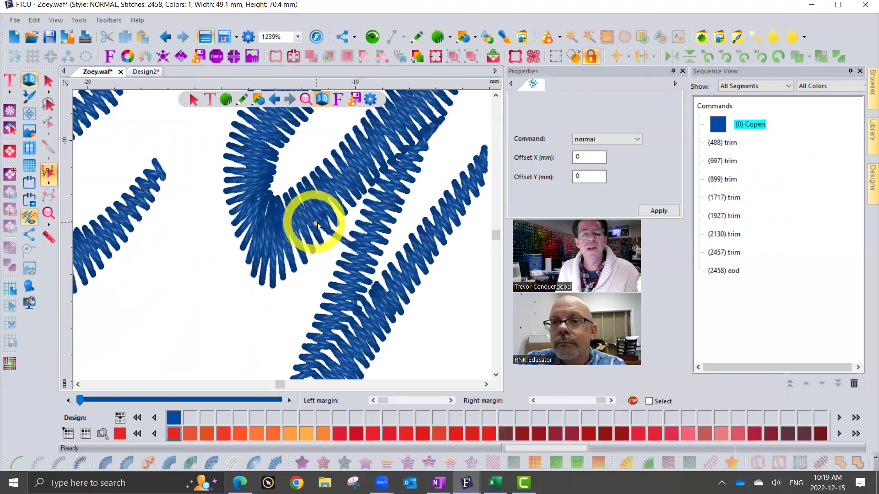
Move the stitch point connecting the y's first curve to its downstroke through several positions, ending well below the curve
left_click(331, 235)
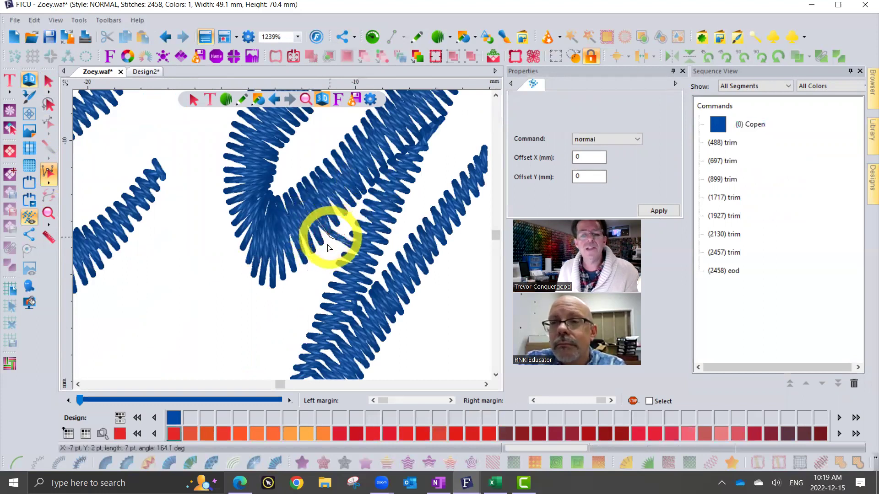
left_click(338, 288)
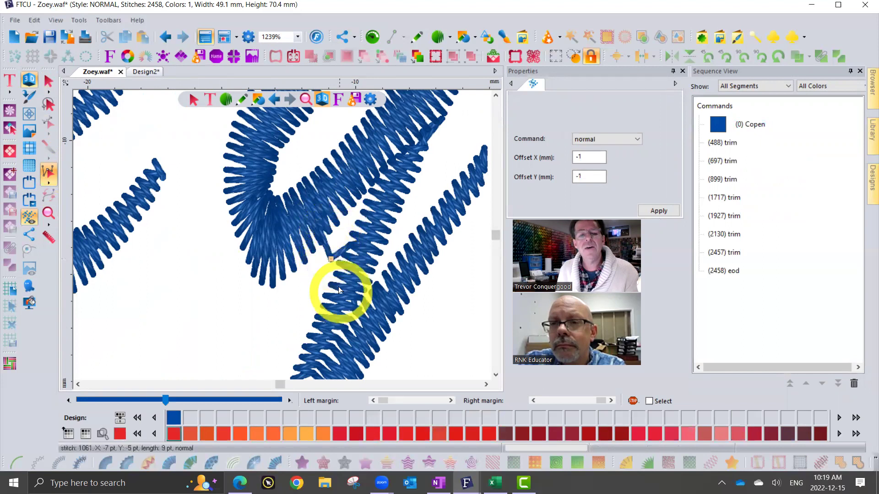
left_click_drag(330, 259, 299, 298)
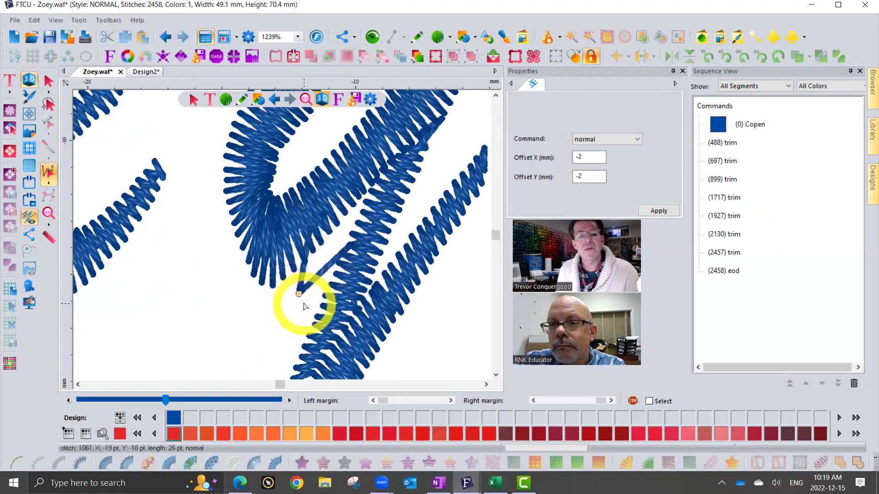
left_click(338, 248)
left_click_drag(337, 248, 301, 295)
left_click_drag(350, 239, 392, 230)
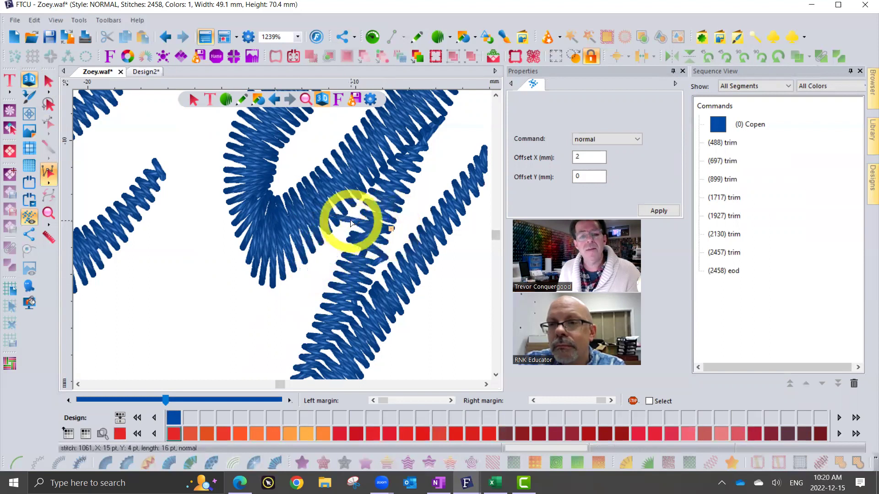
left_click_drag(390, 230, 265, 372)
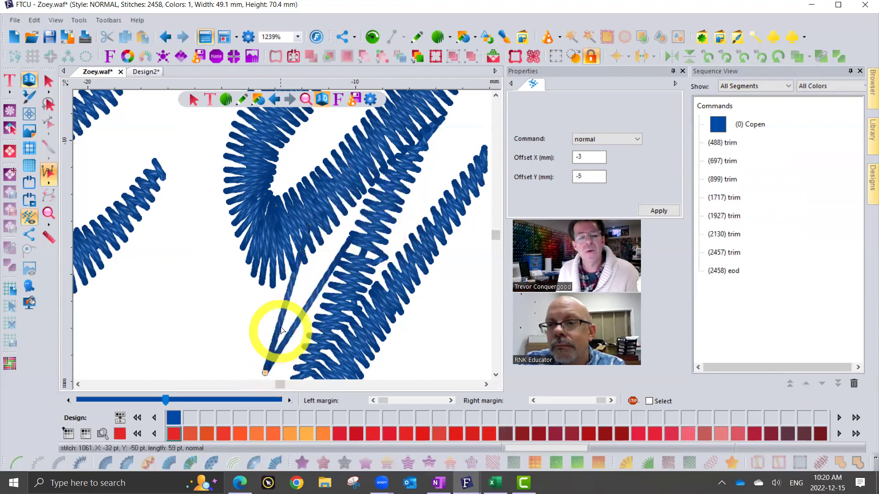
left_click_drag(283, 312, 265, 372)
Try to insert a stitch after the displaced connecting stitch point of the y
right_click(265, 373)
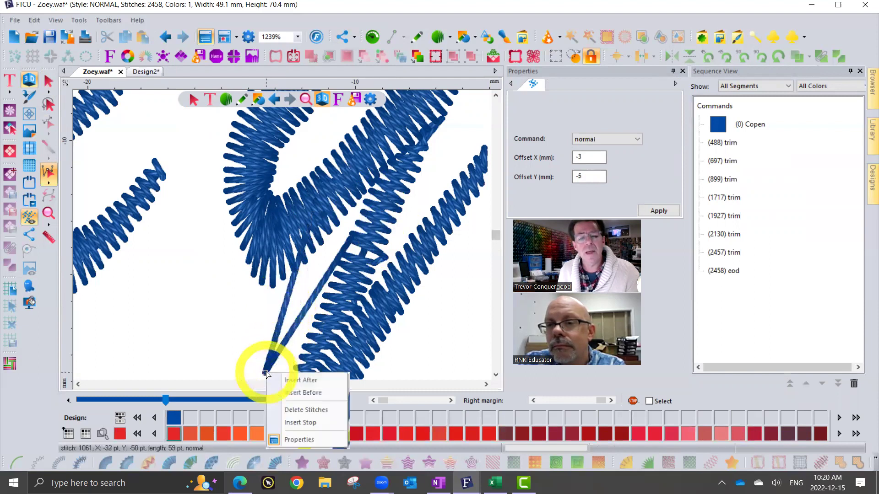
left_click(311, 380)
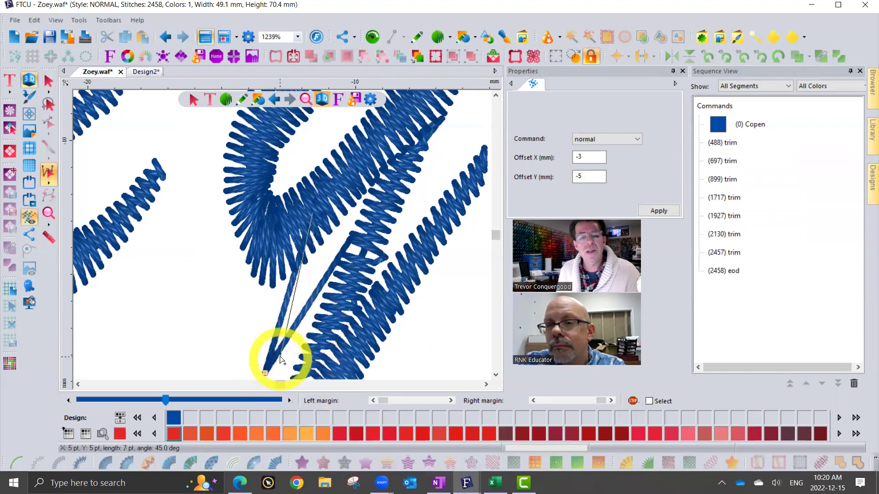
left_click(267, 374)
left_click_drag(315, 306, 346, 235)
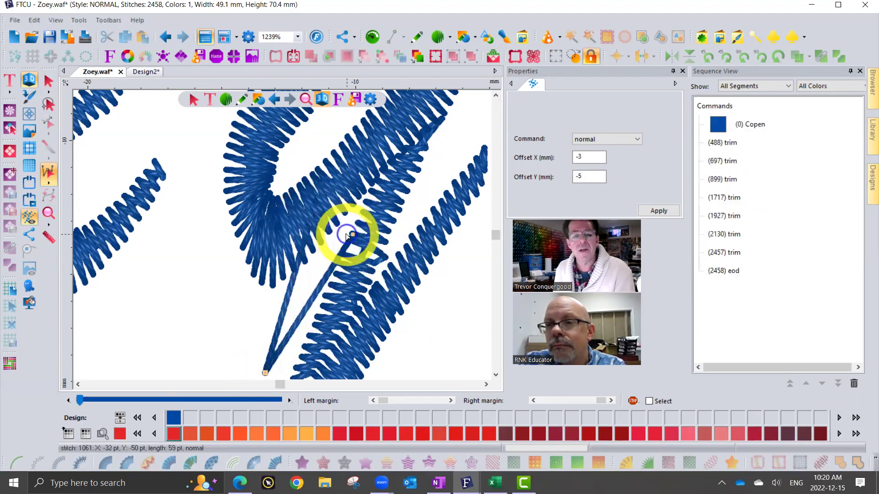
Undo all the moves made to the y's connecting stitch point
left_click(166, 38)
left_click(166, 37)
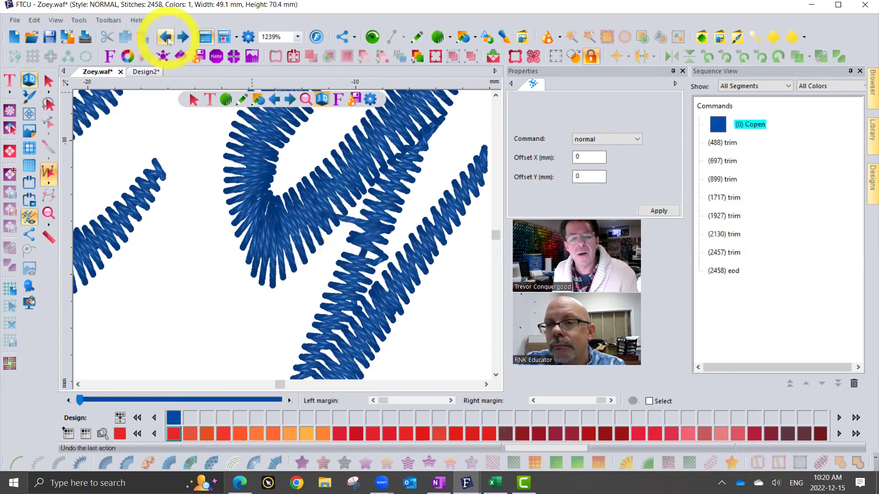
left_click(167, 38)
left_click(167, 39)
left_click(167, 38)
left_click(166, 38)
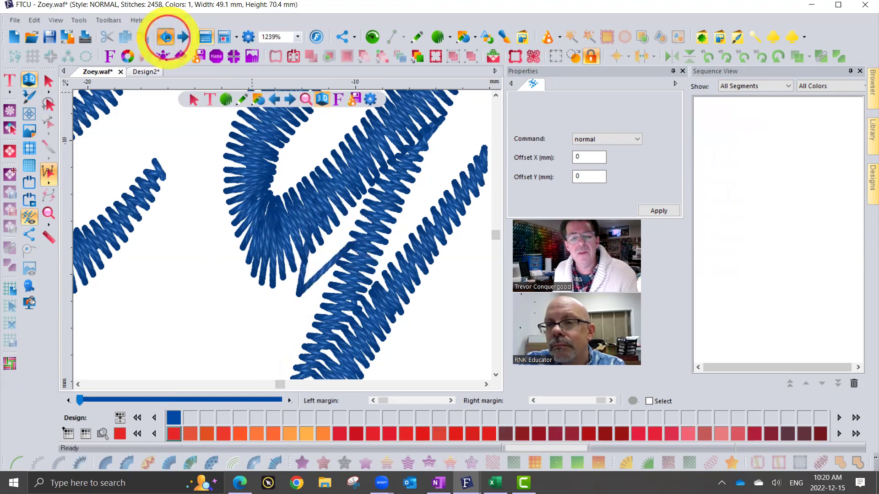
left_click(166, 38)
left_click(167, 37)
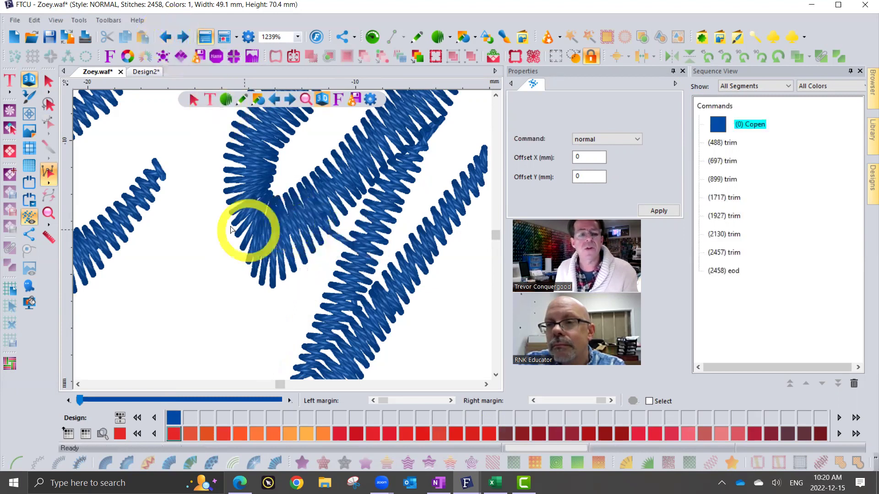
Shift the y's connecting stitch point down and back to the curve's edge, advance the stitch position, and return to selection mode
left_click(329, 253)
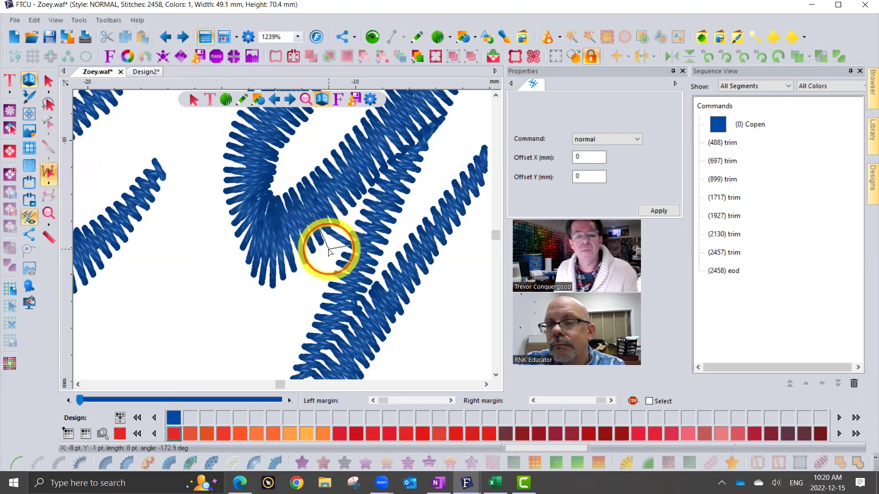
left_click_drag(329, 253, 330, 233)
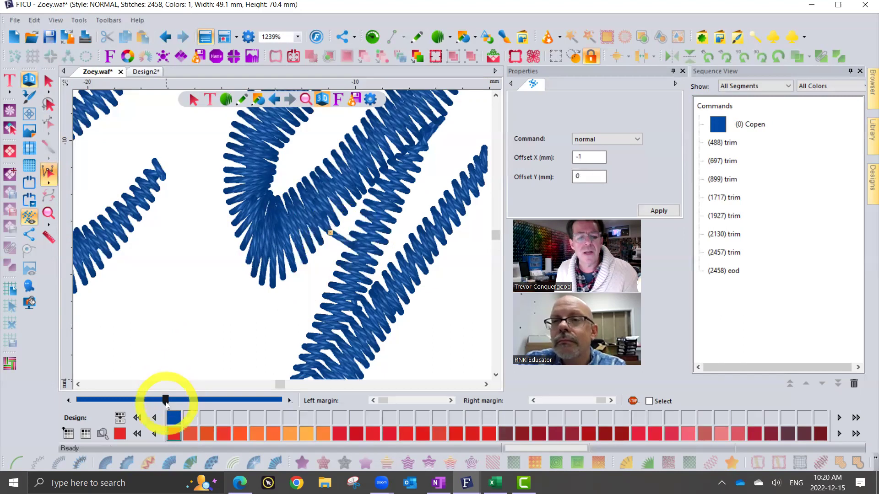
mouse_move(165, 400)
left_mouse_down()
mouse_move(276, 404)
mouse_move(187, 401)
left_mouse_up()
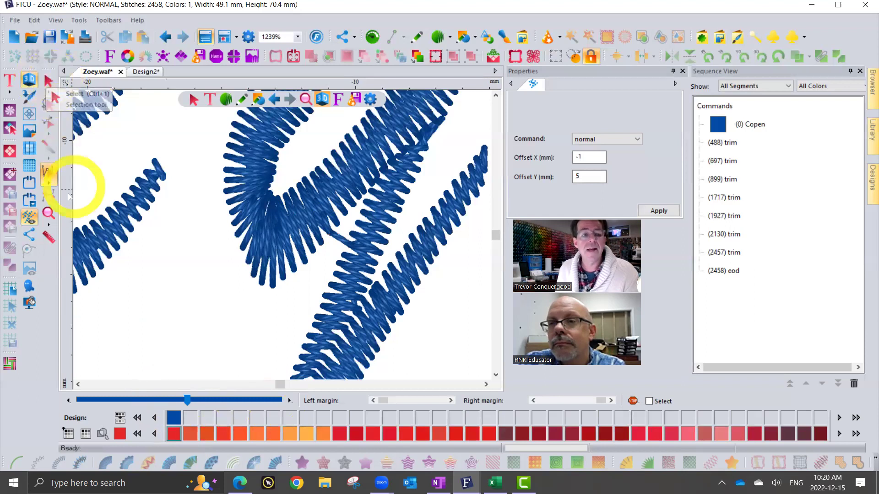
left_click(49, 178)
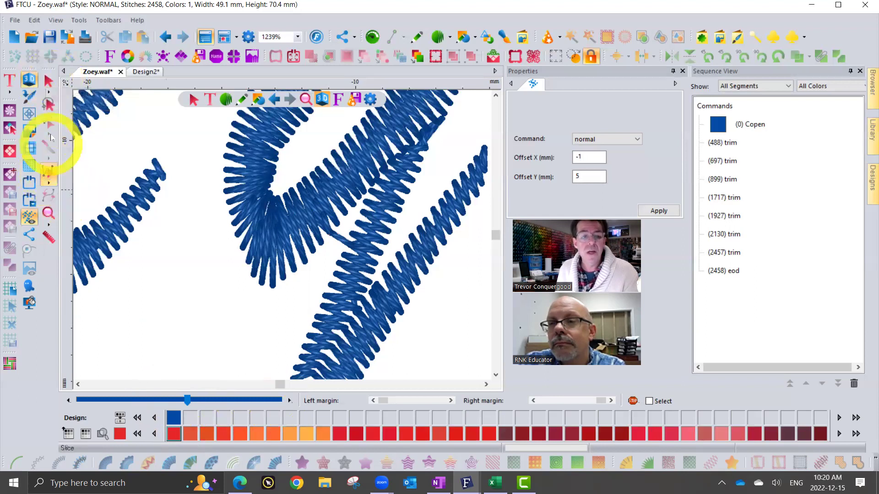
left_click(48, 82)
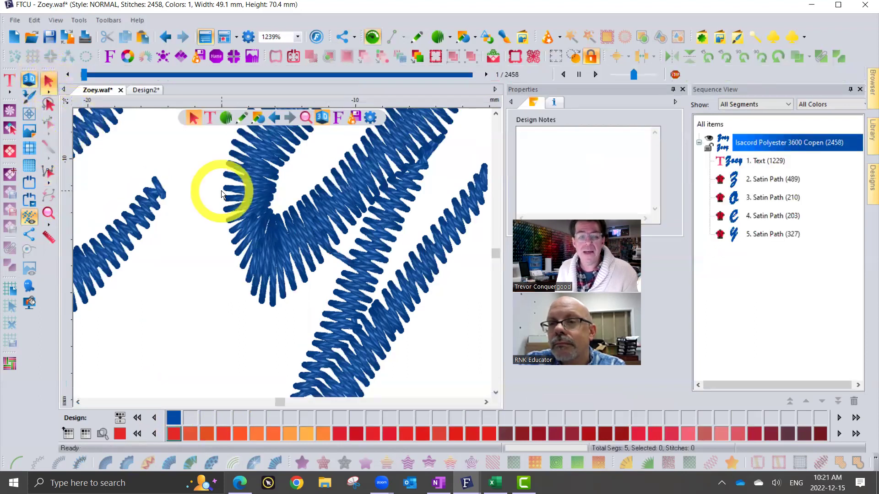
Step through the stitching simulation to stitch 1067 to examine how the y is sewn, and advance it to the end
scroll(221, 190, "down", 1)
mouse_move(83, 74)
left_mouse_down()
mouse_move(246, 89)
mouse_move(252, 75)
left_mouse_up()
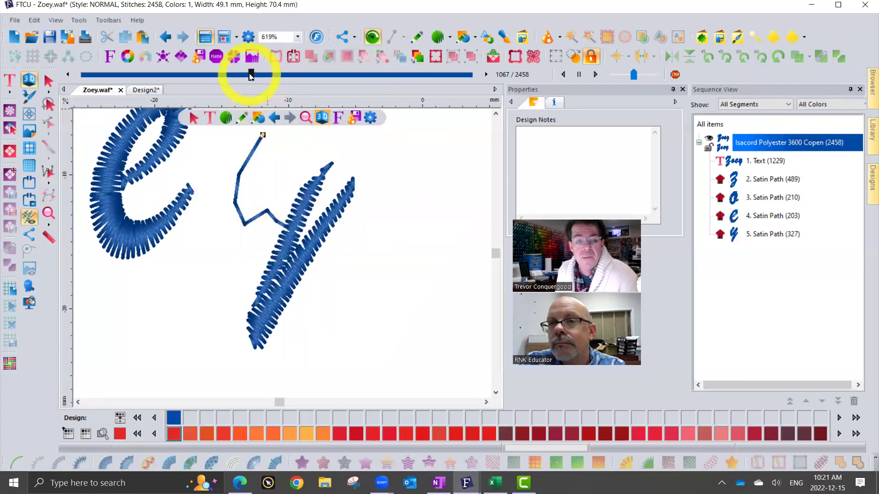
left_click_drag(251, 76, 467, 89)
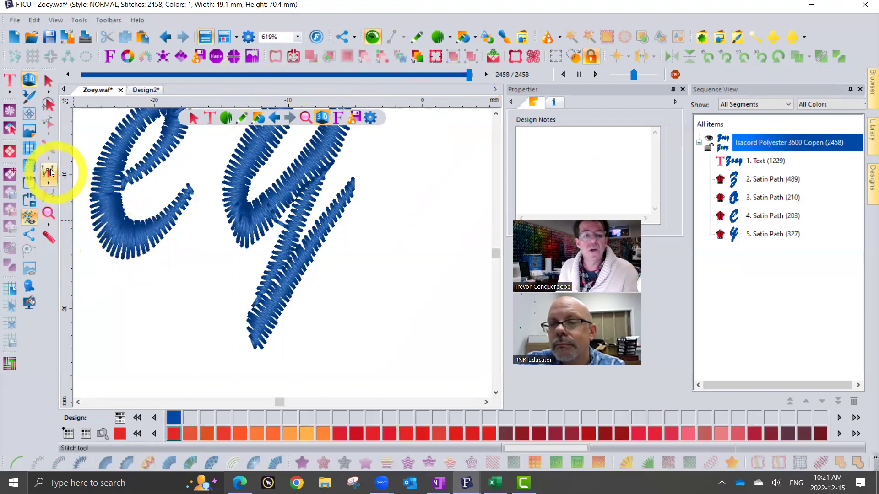
Reopen stitch editing on the upper y and move its connecting stitch point down and back up to the curve's edge
left_click(49, 172)
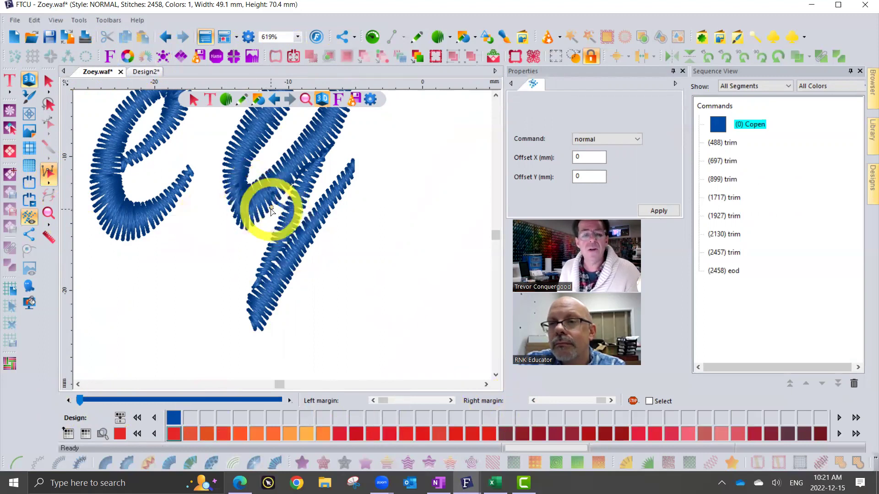
scroll(272, 204, "up", 1)
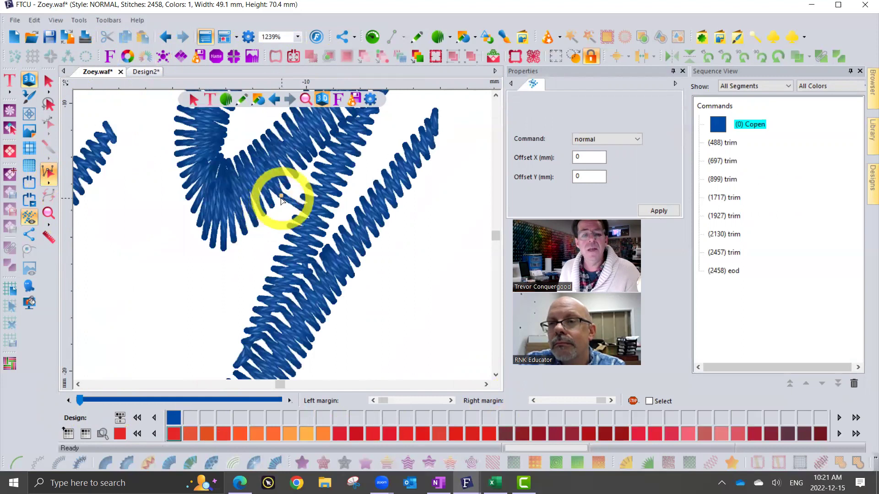
left_click(284, 197)
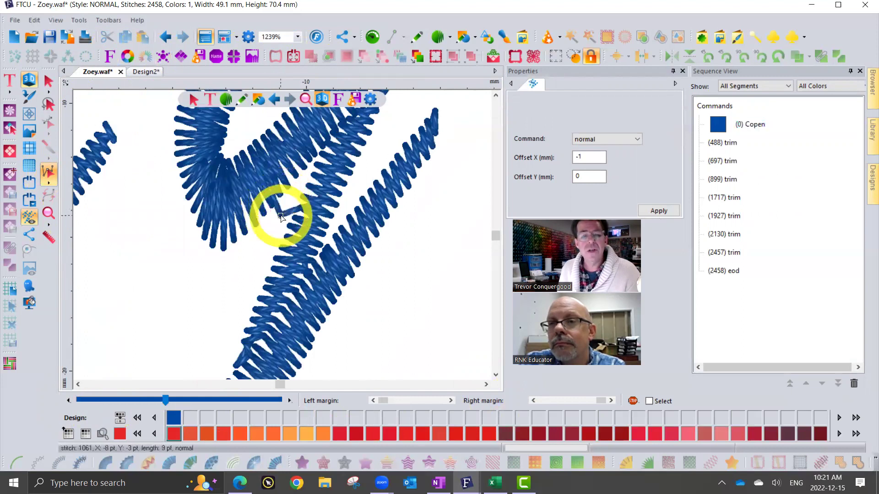
left_click_drag(282, 218, 279, 192)
Insert extra stitches before the y's connecting stitch point, running across to the downstroke and back into the curve, and undo them
right_click(280, 193)
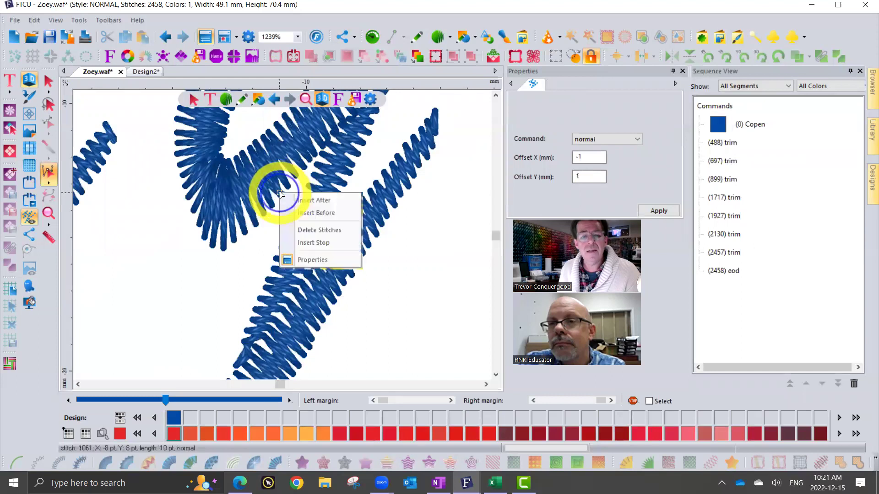
left_click(306, 214)
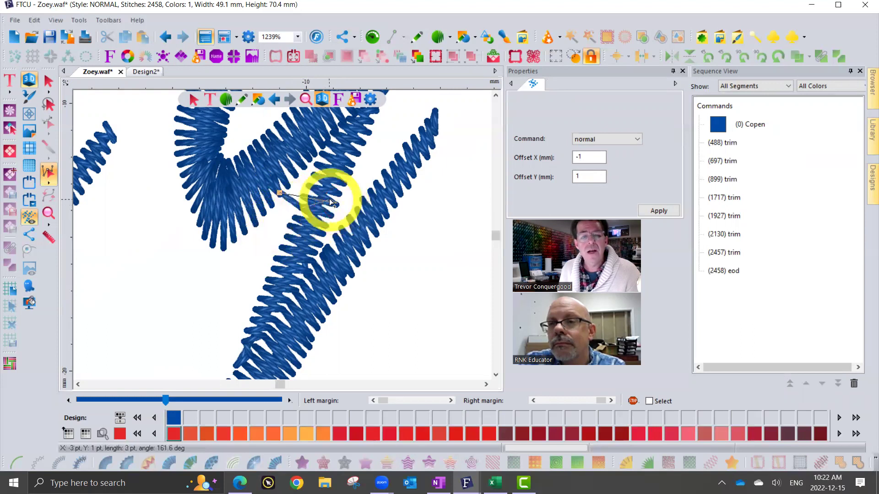
left_click(314, 179)
left_click_drag(314, 178, 278, 157)
left_click(258, 172)
right_click(256, 266)
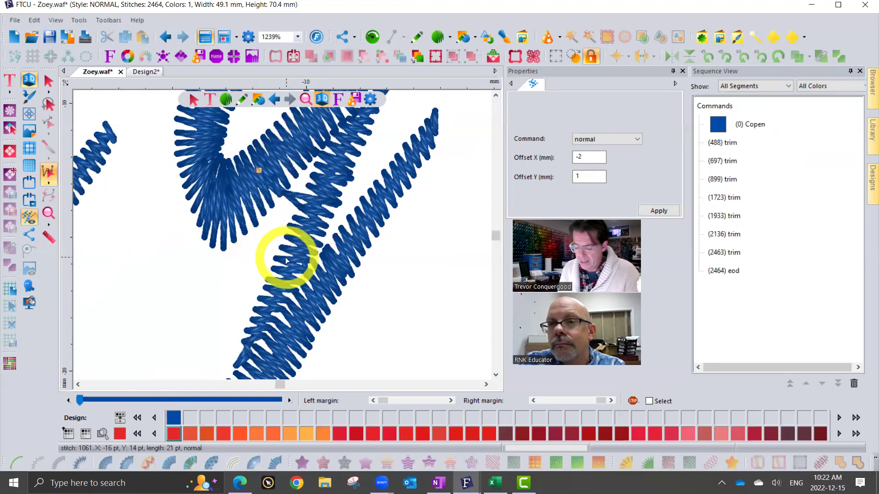
left_click(166, 38)
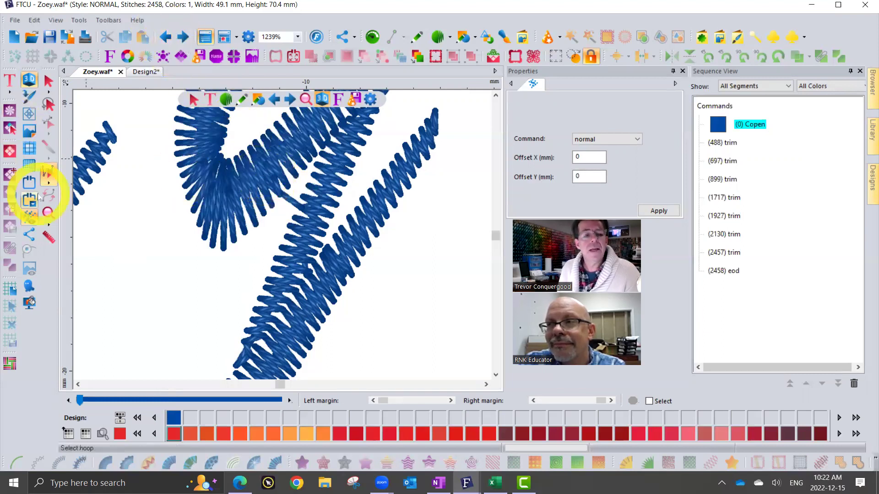
Reopen stitch editing and pull several stitch points on the inner edge of the y's curve down out of the satin
left_click(46, 172)
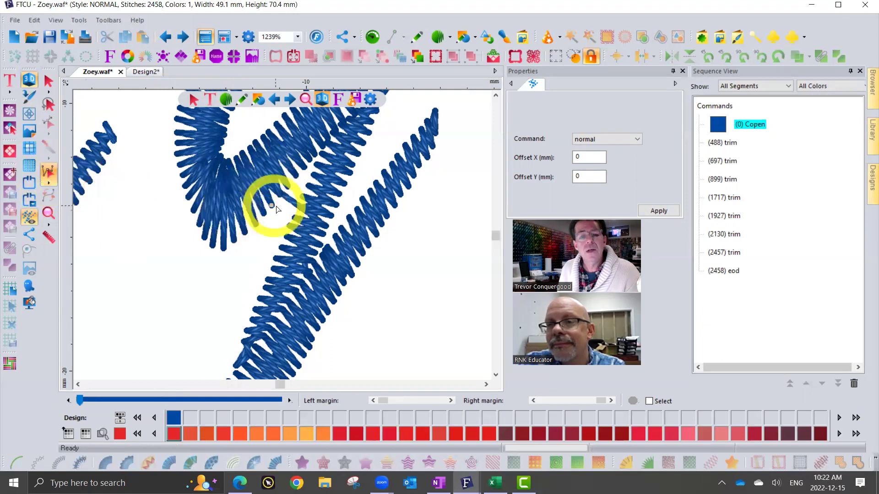
left_click(285, 218)
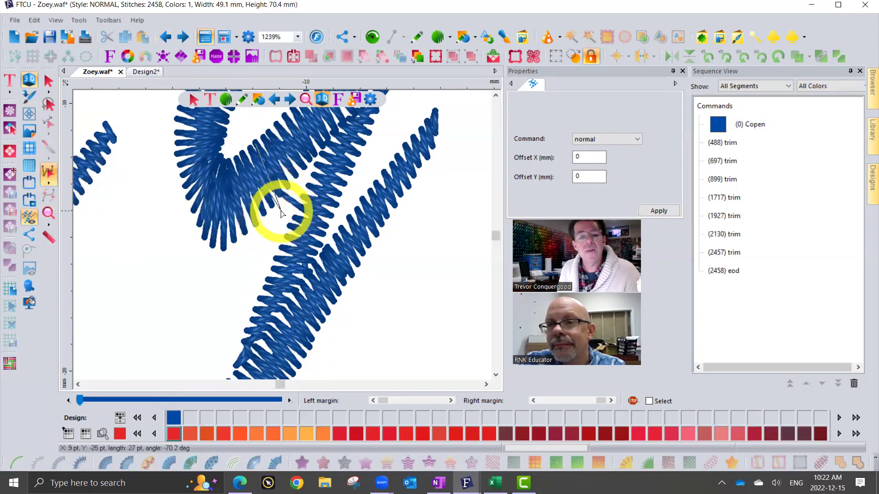
left_click(271, 229)
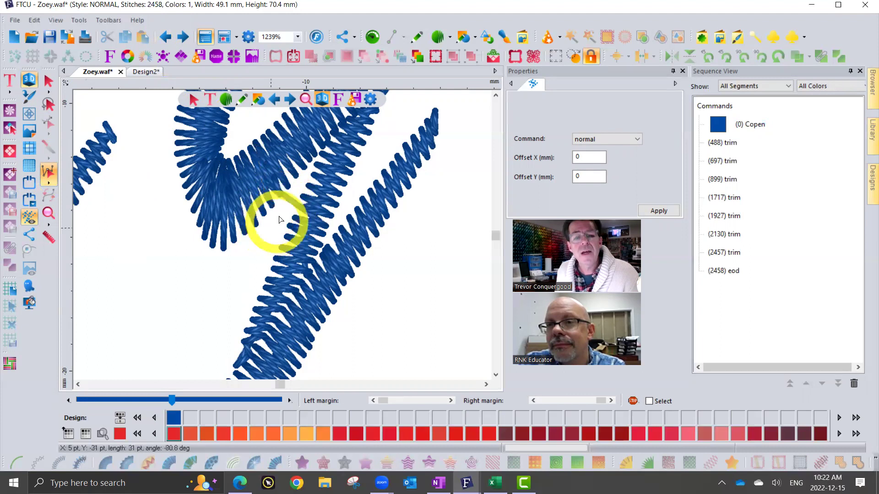
left_click(280, 202)
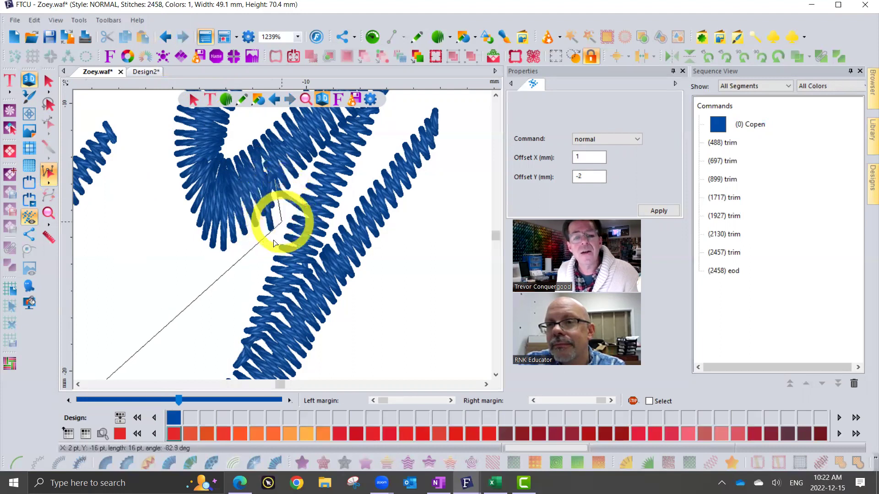
left_click(227, 264)
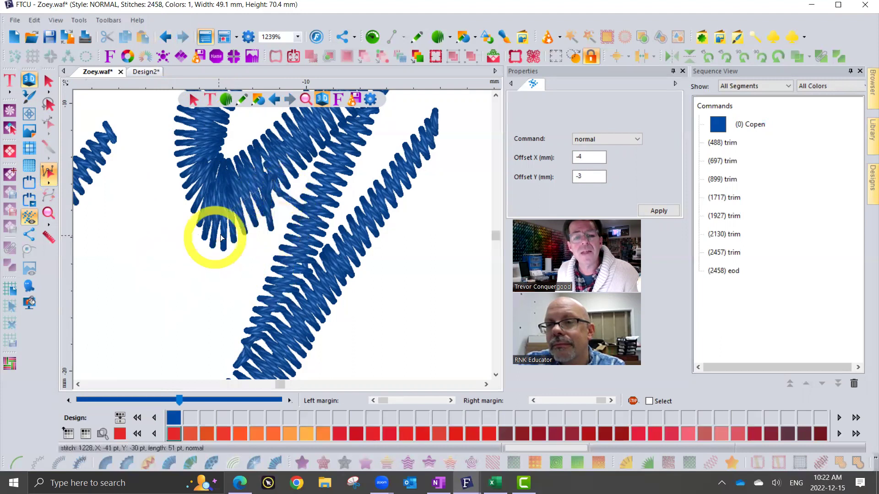
left_click(282, 200)
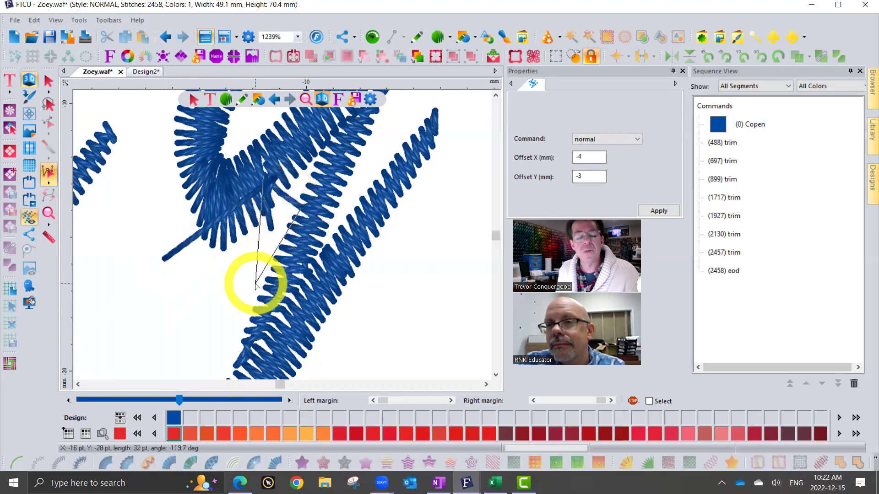
left_click(256, 282)
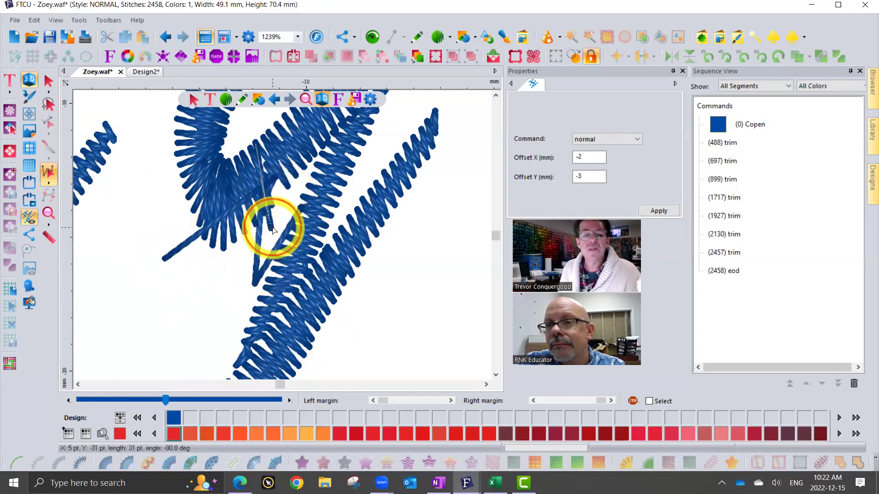
Return two displaced stitch points to the y's curve edge and raise the third one beside the downstroke
left_click(277, 198)
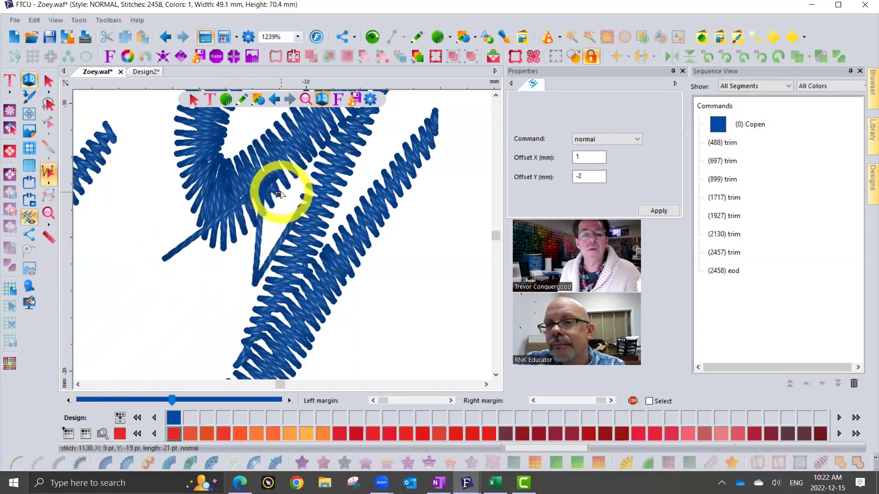
left_click(165, 259)
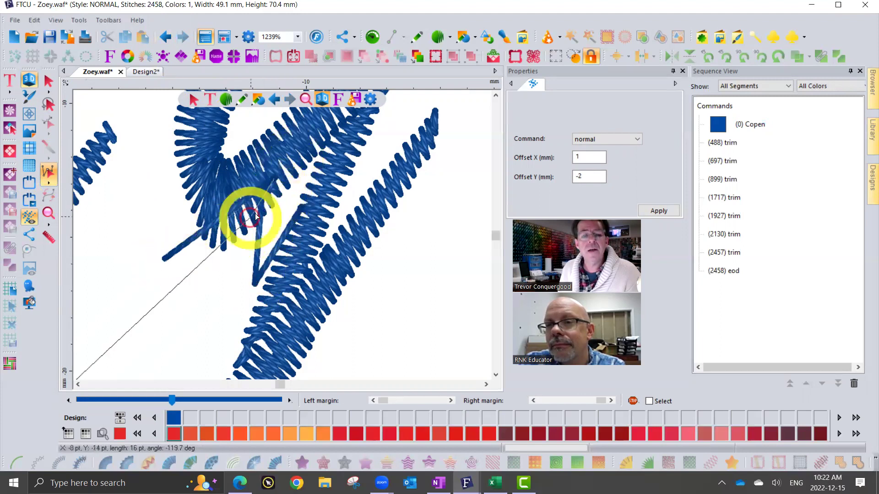
left_click(281, 198)
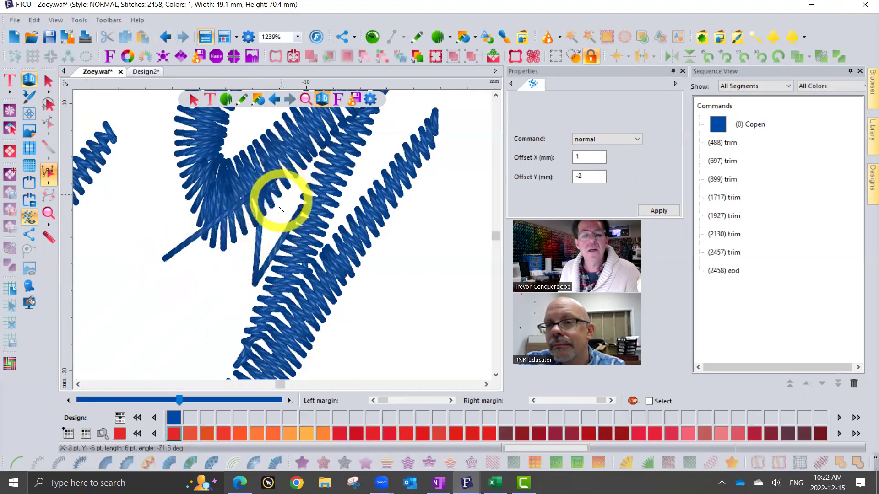
left_click(256, 283)
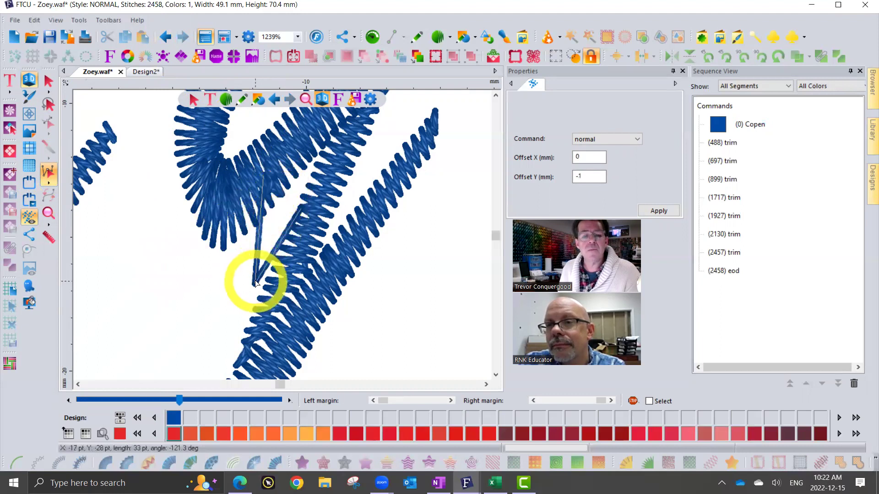
left_click(253, 254)
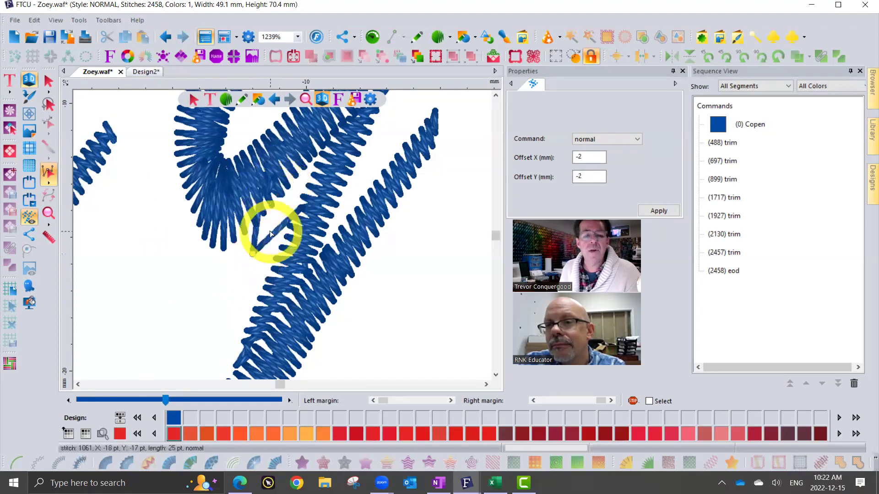
Insert extra stitches before the displaced stitch point, zigzagging up the y's downstroke and across into the curve
right_click(253, 254)
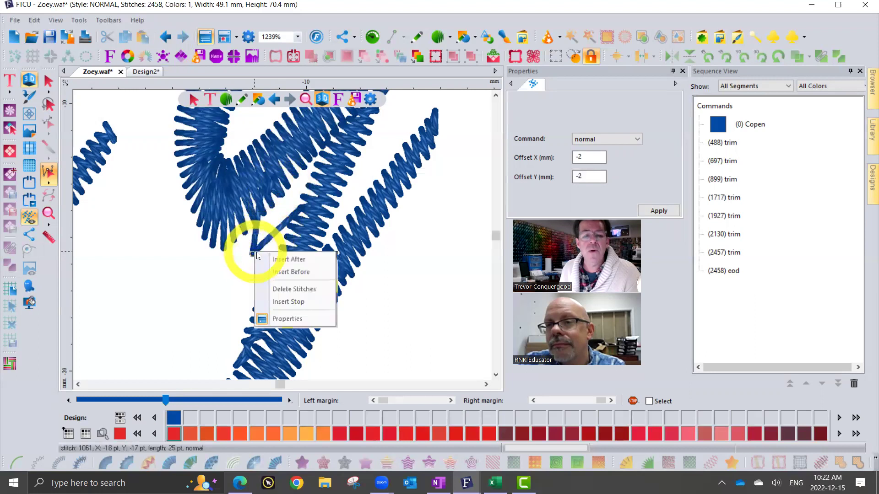
left_click(280, 272)
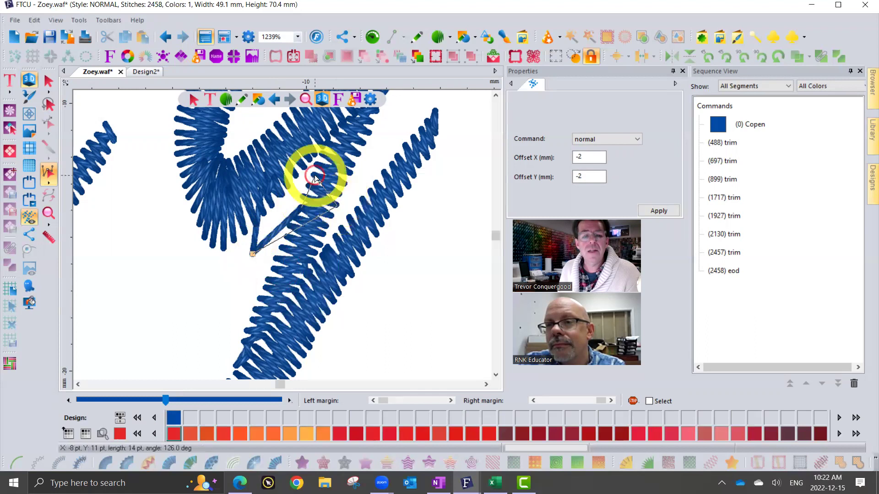
left_click(327, 151)
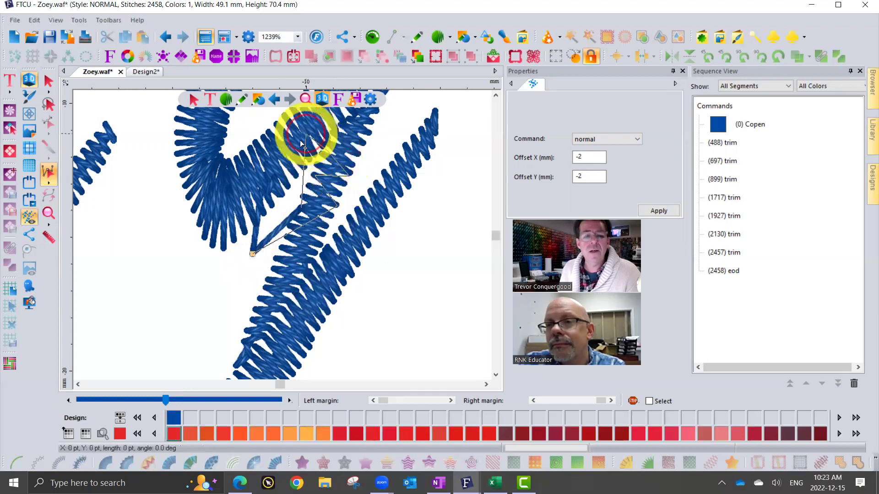
left_click(284, 157)
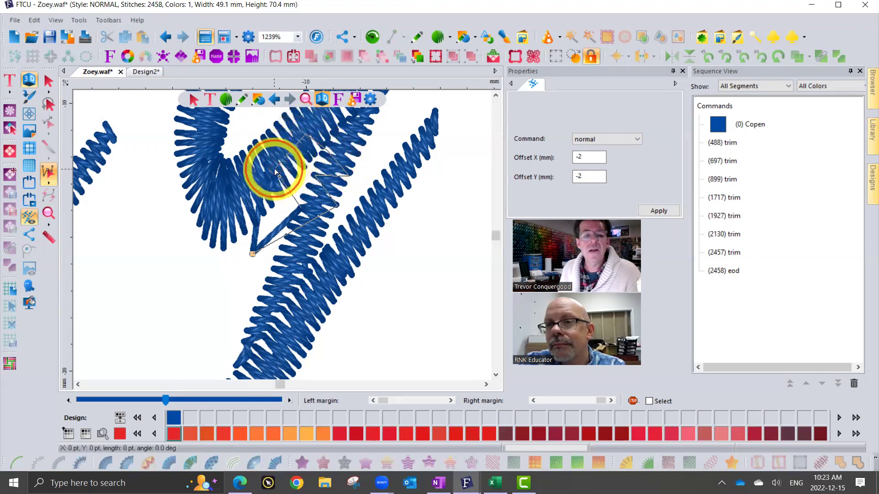
left_click(313, 272)
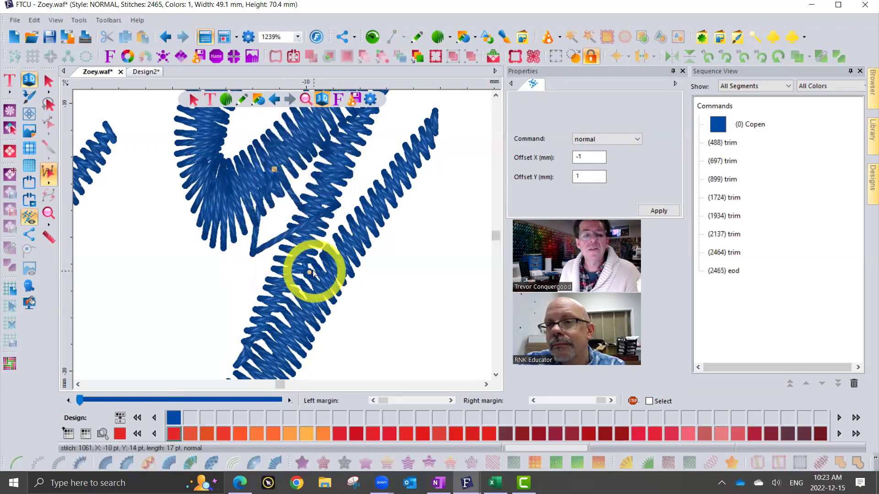
Reopen stitch editing on the upper lettering, pull the displaced stitch point further out, and move the connecting stitch's downstroke end into the gap
left_click(48, 81)
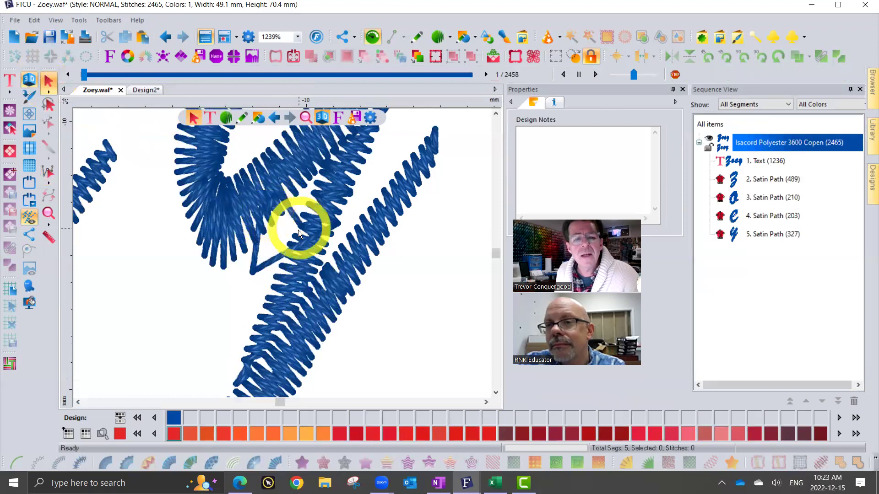
left_click(254, 272)
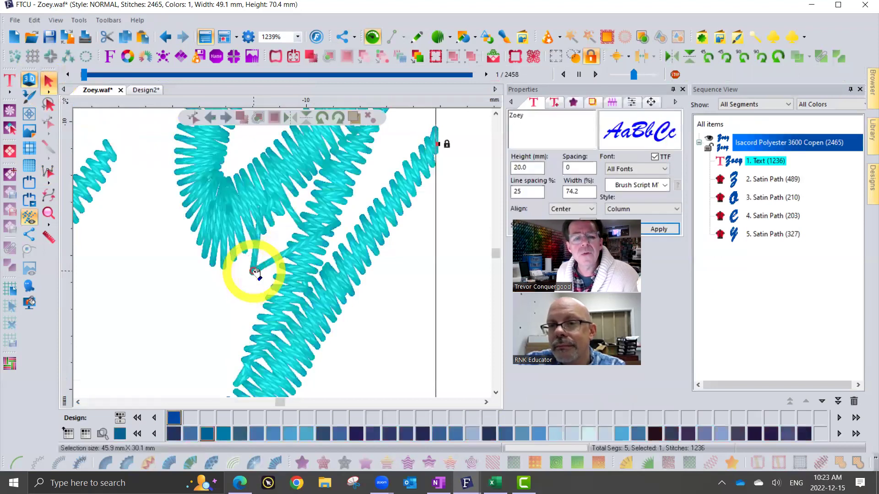
left_click(46, 173)
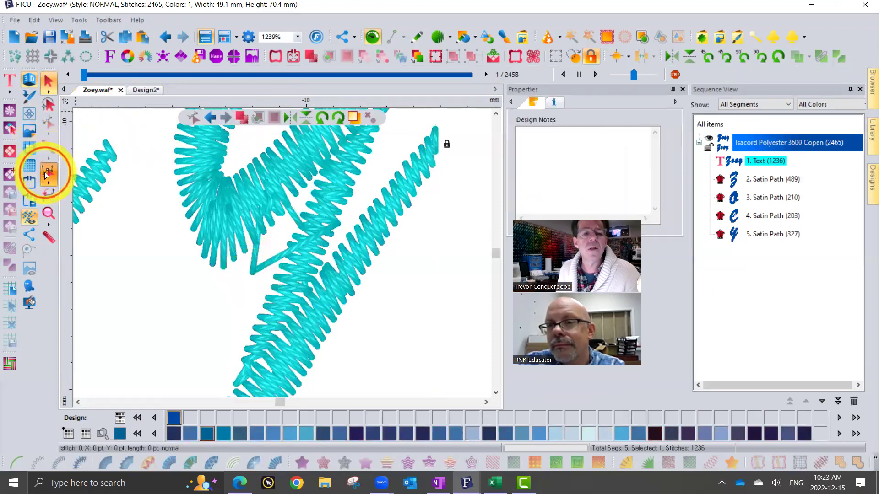
left_click(253, 255)
left_click(253, 254)
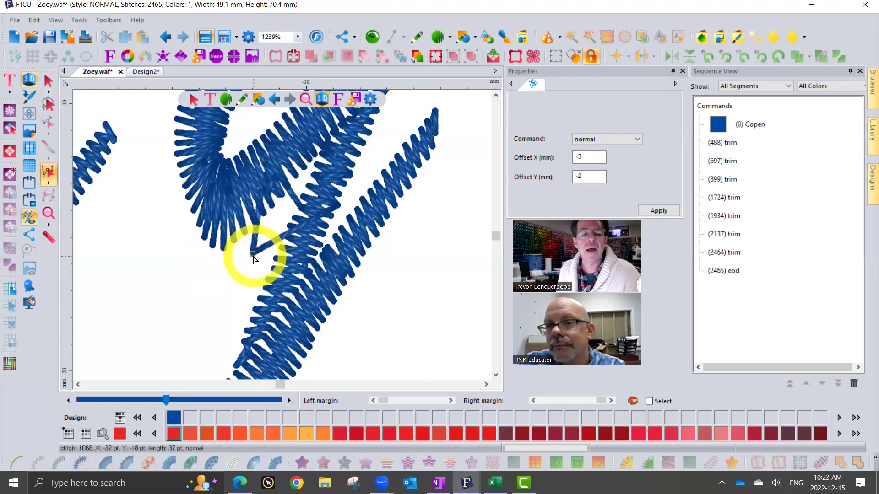
left_click_drag(252, 256, 232, 281)
mouse_move(295, 205)
left_mouse_down()
mouse_move(289, 209)
mouse_move(310, 228)
mouse_move(285, 183)
mouse_move(281, 209)
left_mouse_up()
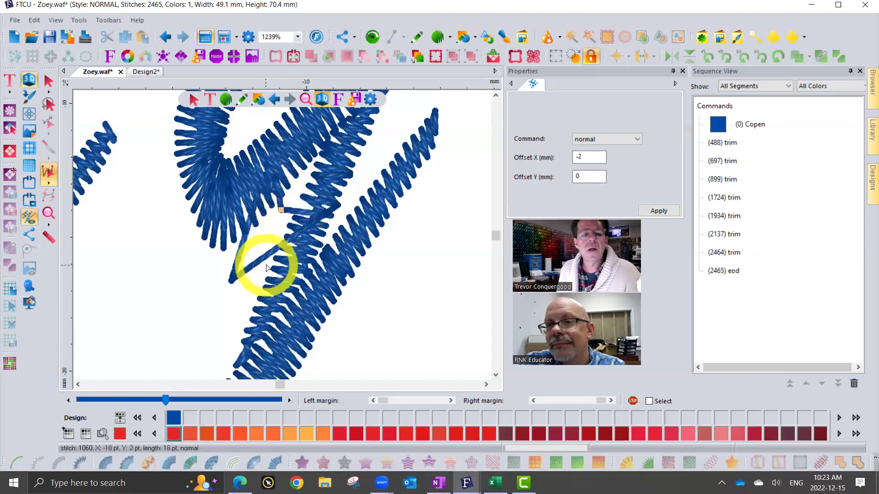
Undo the stitch point moves and the inserted stitches to restore the y's original connecting stitch
left_click(165, 36)
left_click(165, 35)
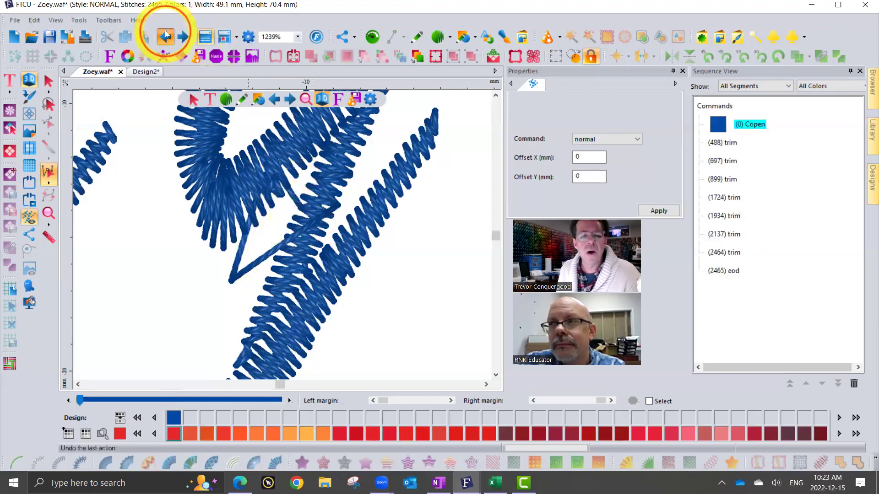
left_click(165, 33)
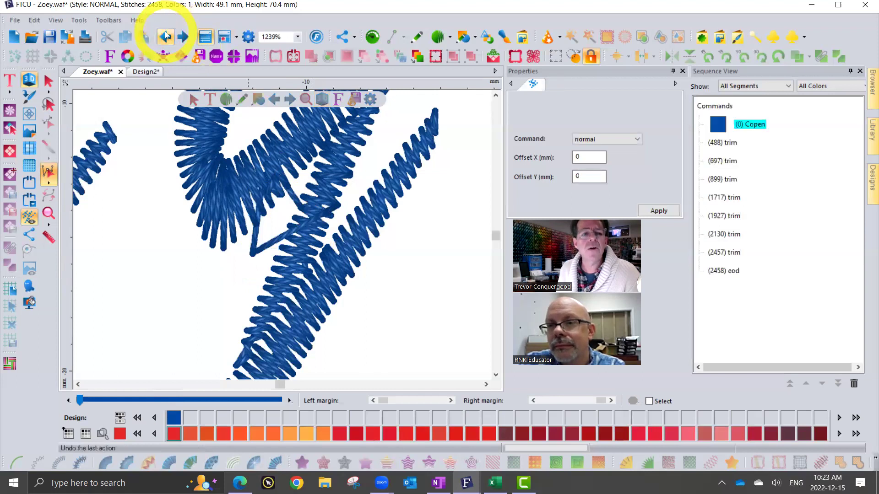
left_click(164, 32)
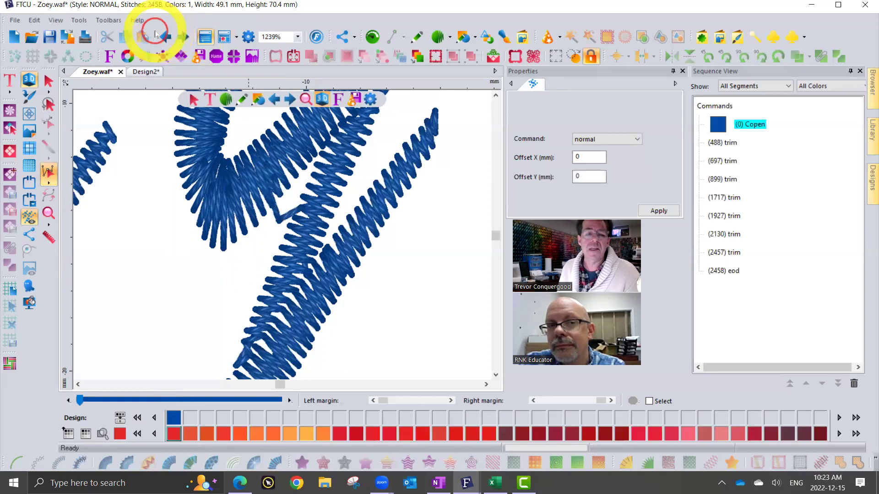
left_click(161, 40)
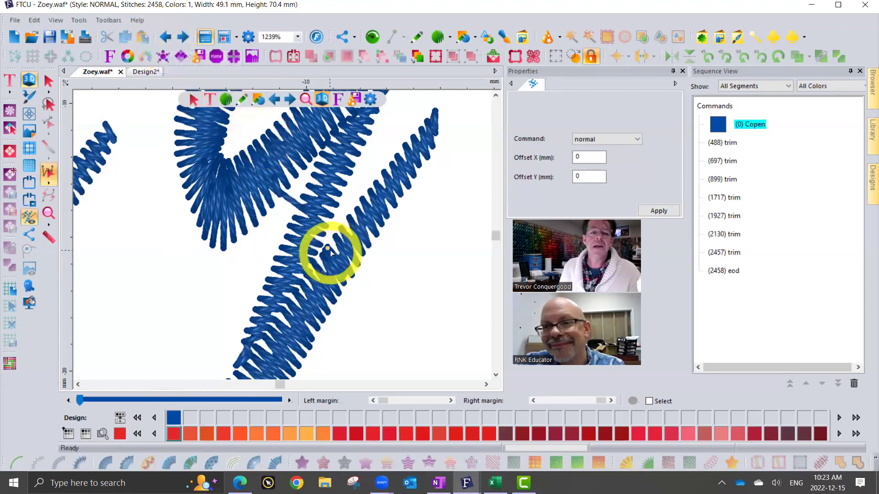
Move the downstroke end of the y's connecting stitch out into the gap below the curve's edge
left_click(497, 96)
scroll(330, 226, "up", 1)
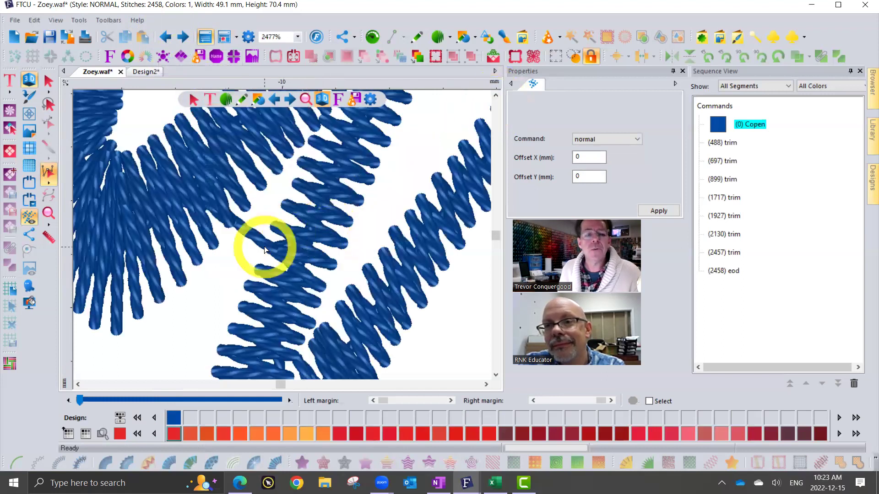
left_click(270, 244)
left_click(249, 261)
left_click(289, 268)
left_click_drag(288, 266, 268, 247)
left_click(237, 253)
Insert stitches after the connecting stitch point, zigzagging up the downstroke and across into the curve, and tuck the point back against the downstroke
right_click(239, 255)
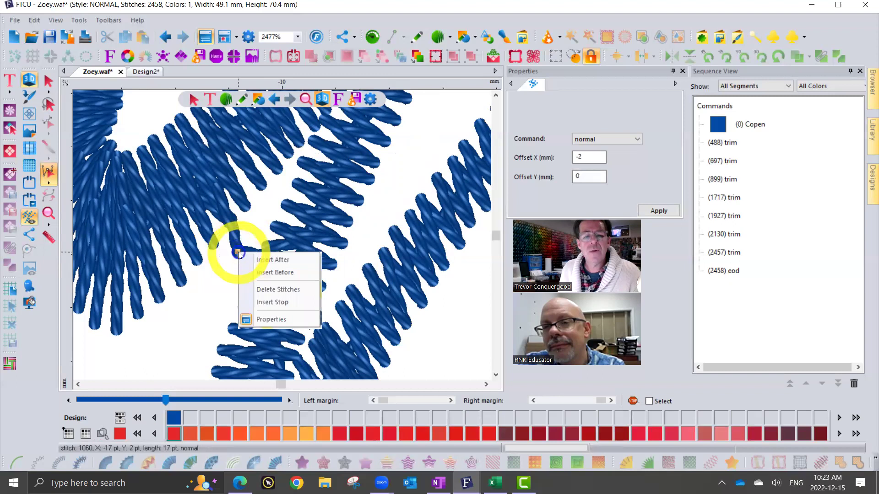
left_click(280, 261)
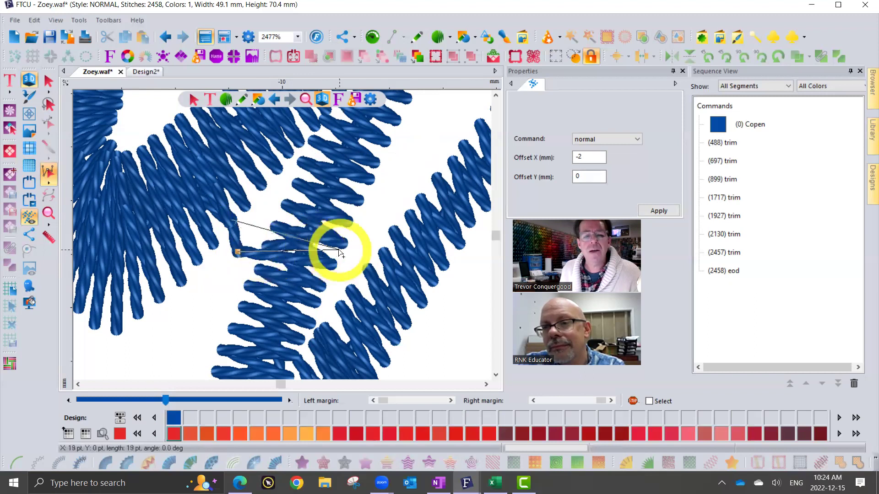
left_click(291, 193)
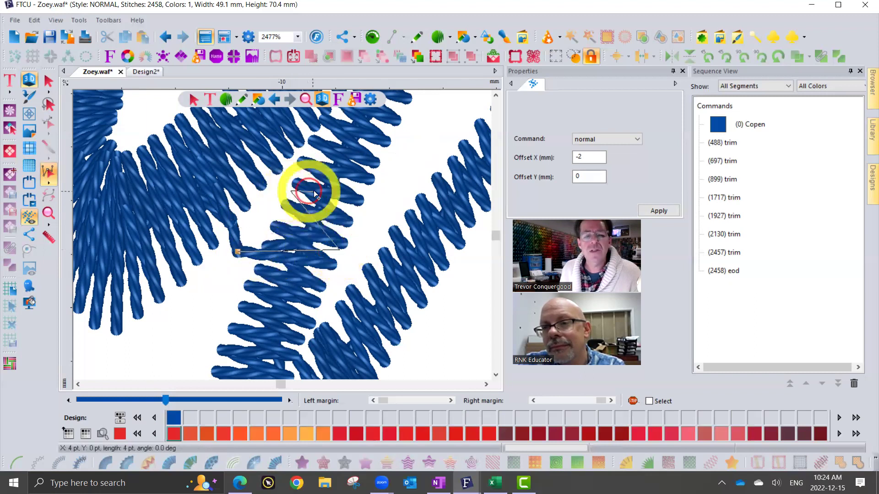
left_click(365, 198)
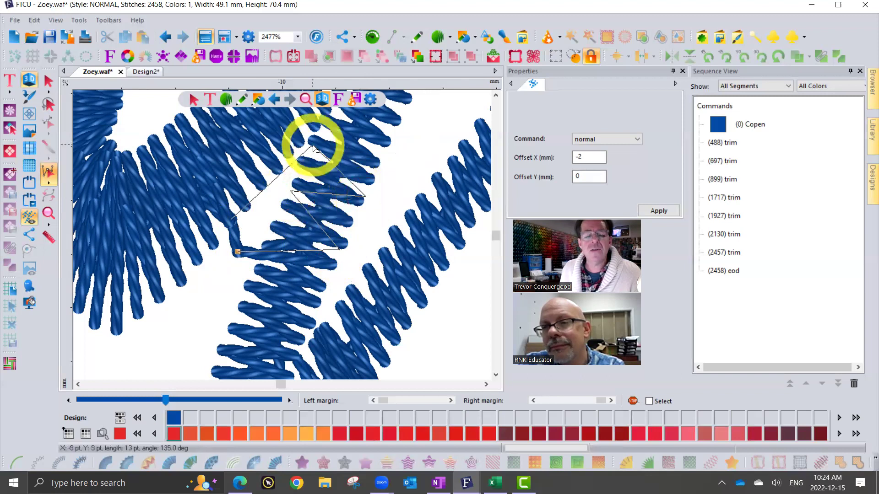
left_click(313, 145)
left_click(284, 116)
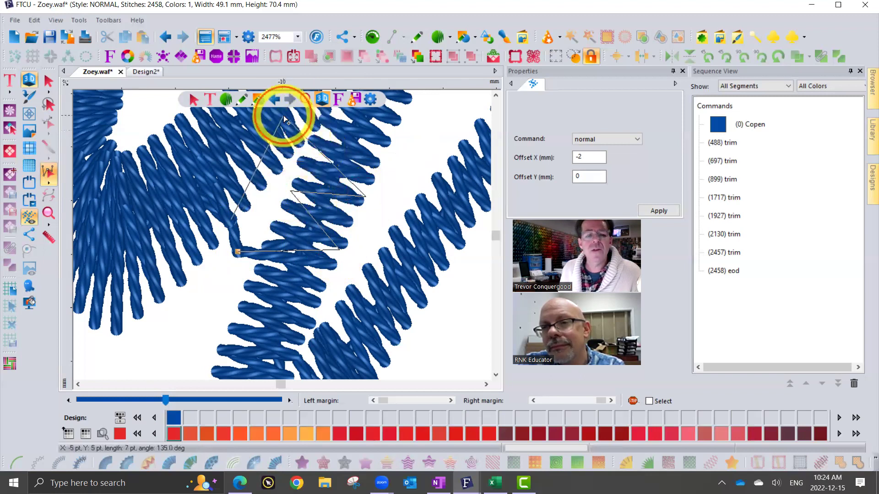
left_click(230, 164)
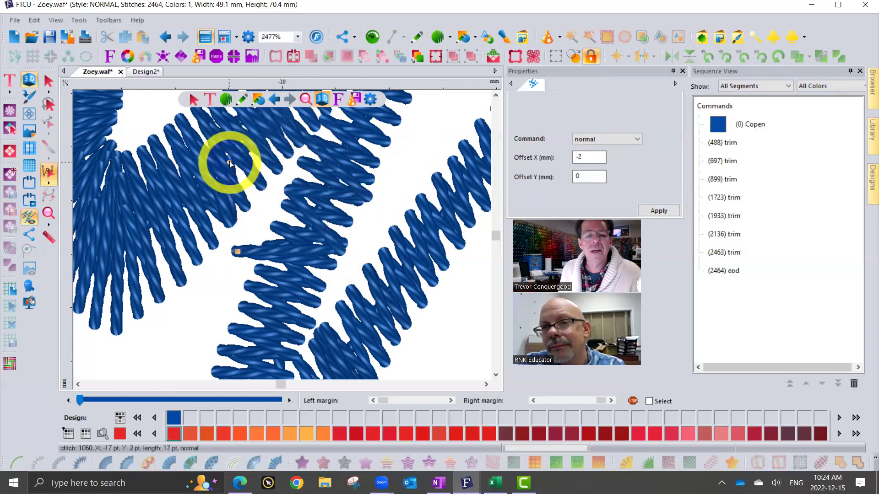
left_click_drag(237, 252, 264, 243)
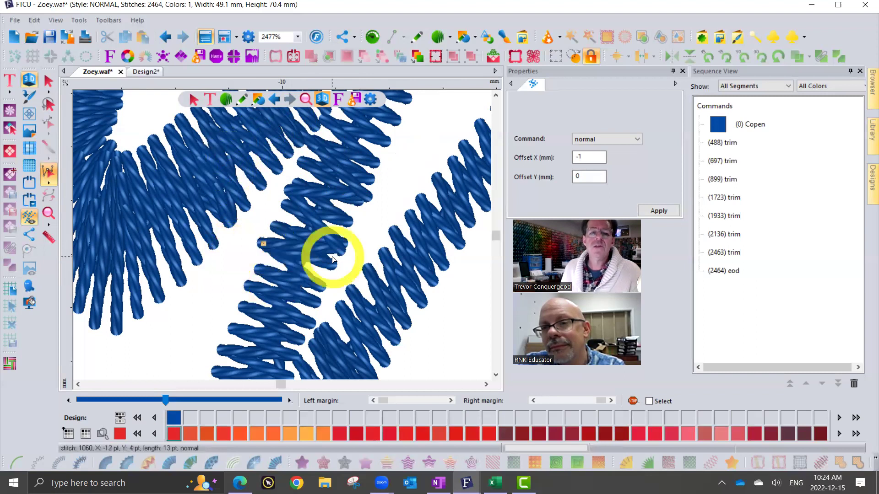
scroll(334, 260, "down", 1)
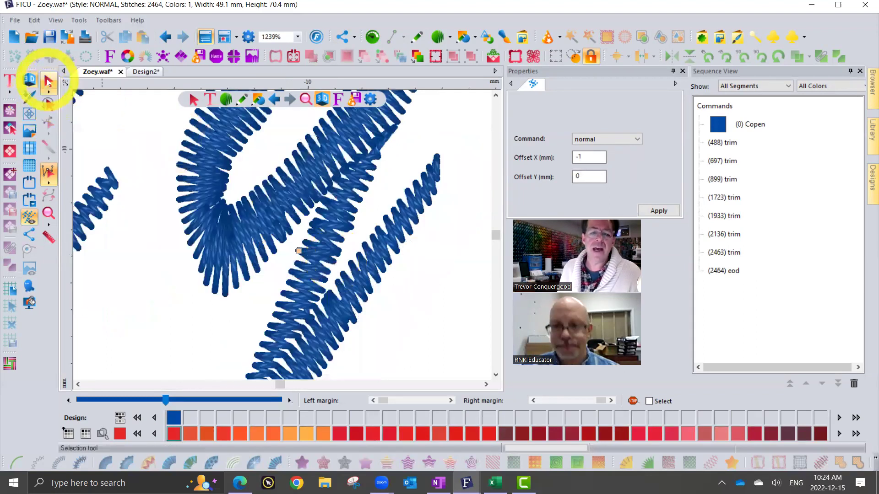
Leave stitch editing and inspect how the upper y's reworked connecting stitch looks, both in the whole design and close up
left_click(48, 82)
scroll(231, 226, "down", 1)
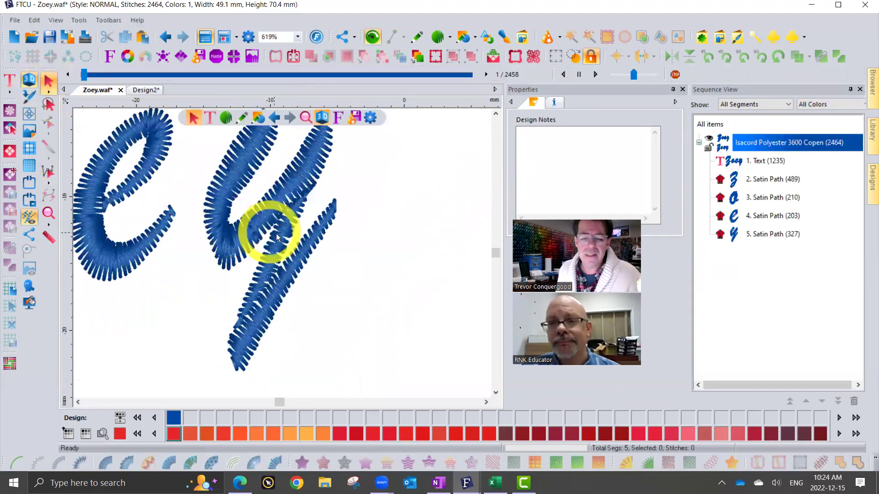
scroll(293, 240, "down", 1)
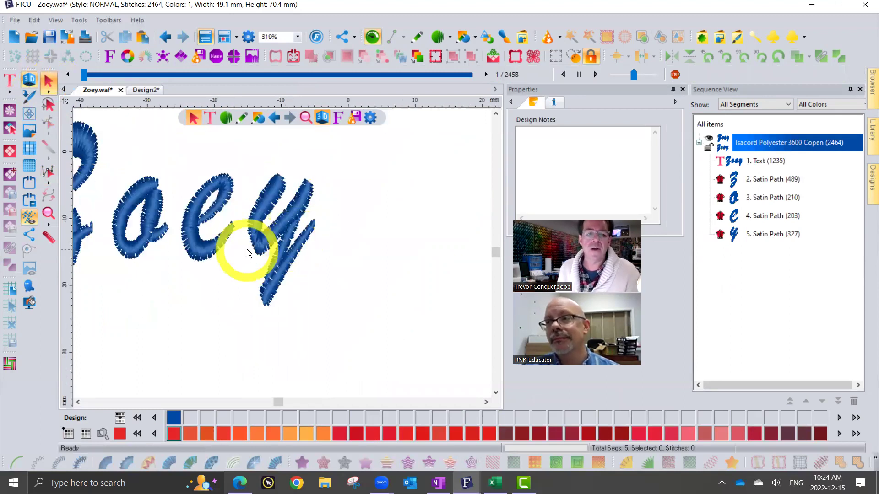
left_click(48, 213)
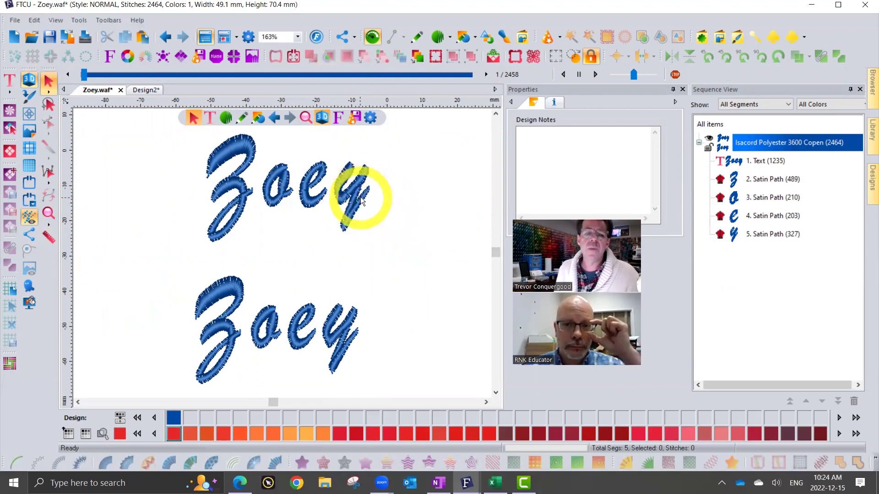
scroll(360, 197, "up", 2)
scroll(350, 190, "up", 2)
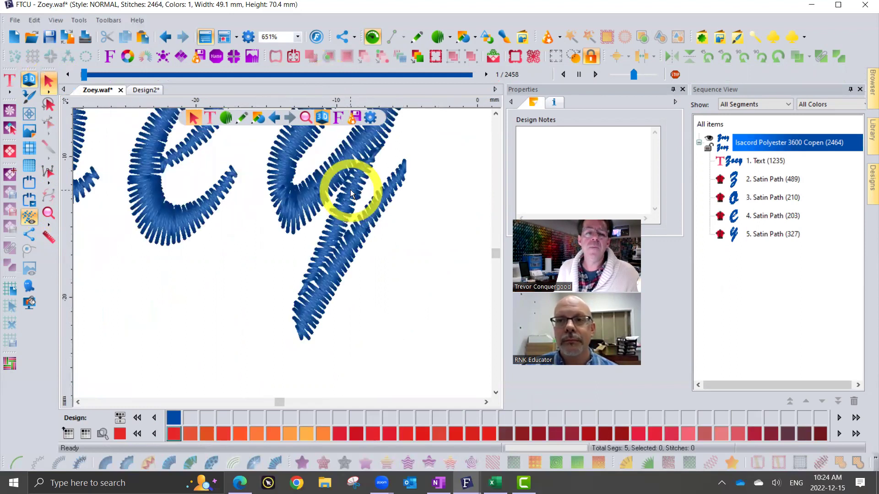
left_click(496, 113)
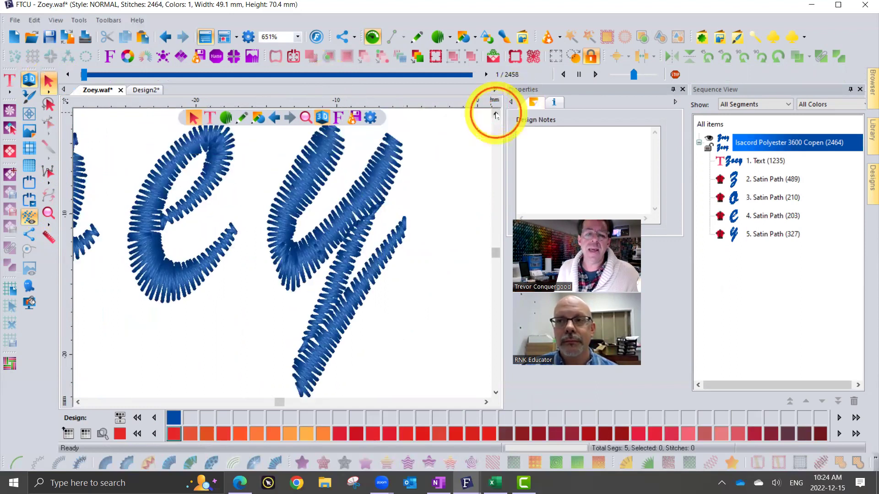
left_click(496, 113)
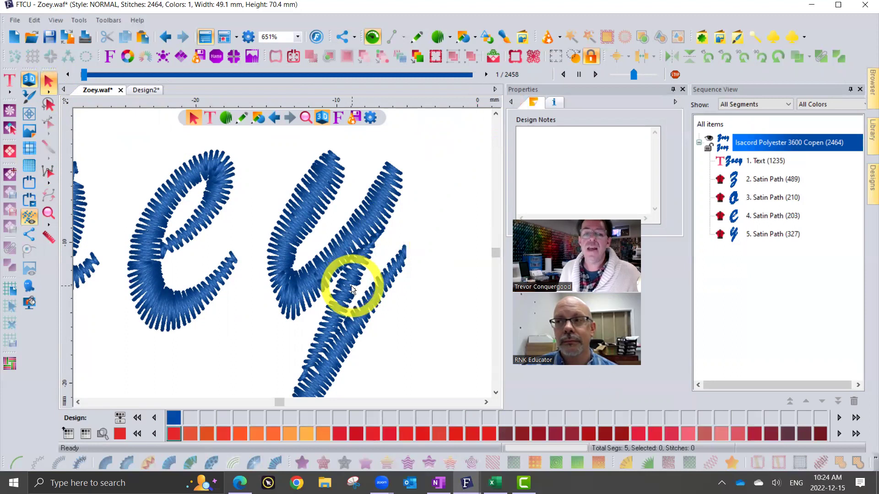
Enlarge the upper Zoey text slightly to about 46.6 mm by 30.6 mm and check the y's connection
left_click(734, 163)
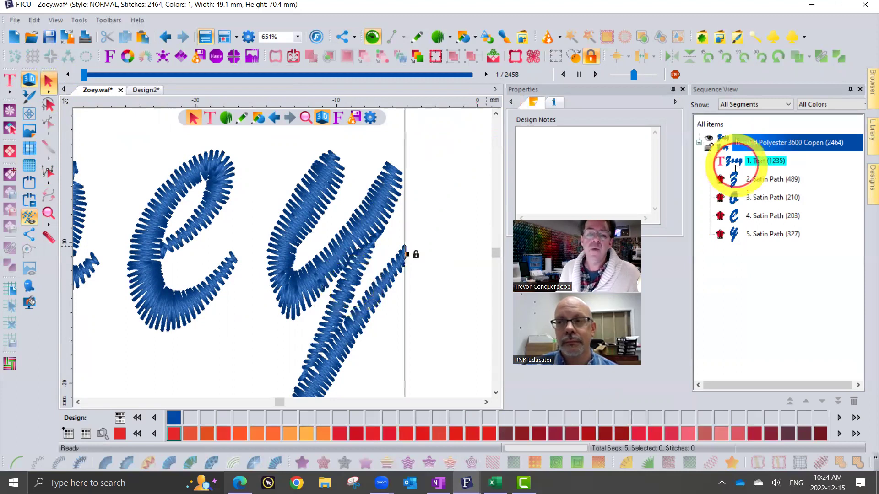
scroll(467, 256, "down", 1)
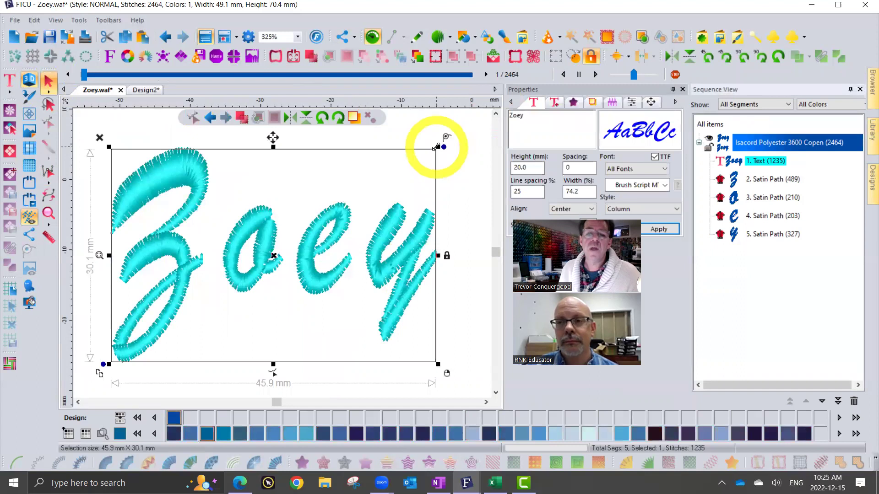
left_click_drag(436, 147, 441, 145)
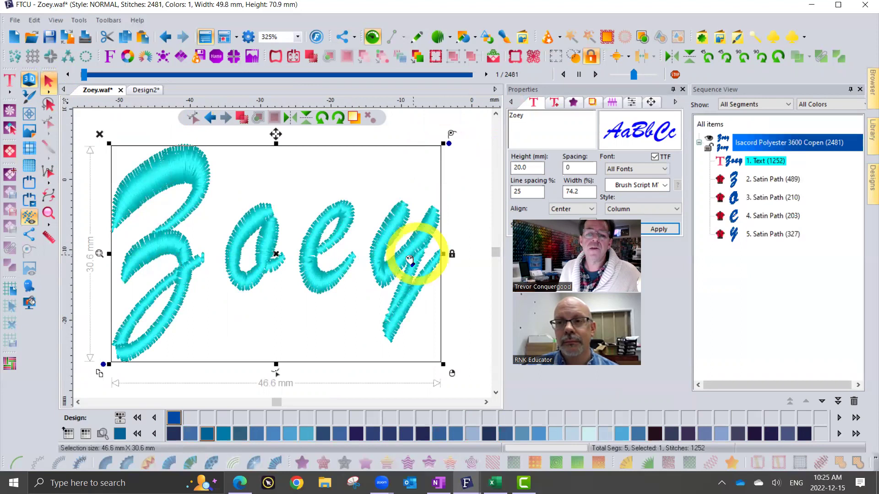
scroll(412, 283, "up", 2)
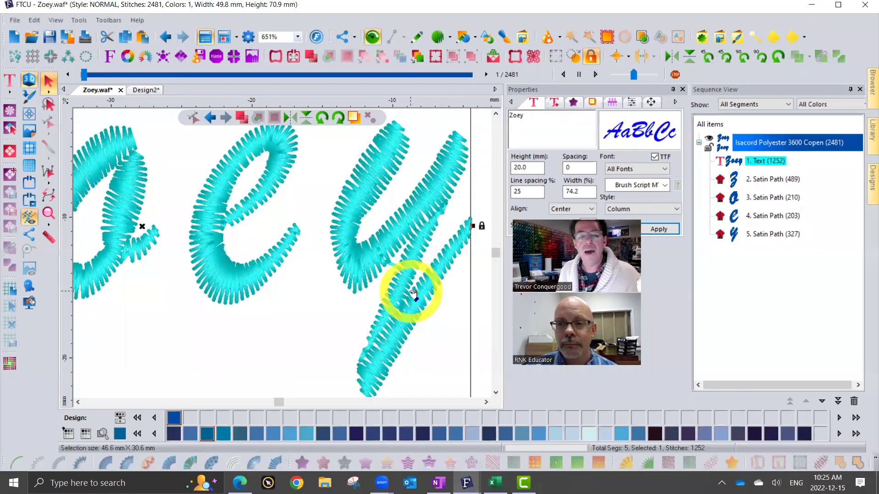
scroll(416, 283, "down", 2)
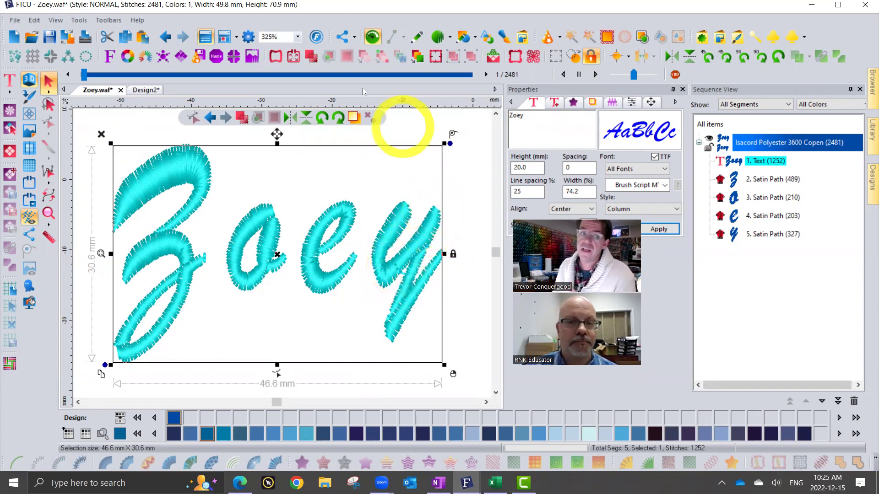
Undo the enlargement of the upper Zoey text and check the y's connecting stitch
left_click(165, 38)
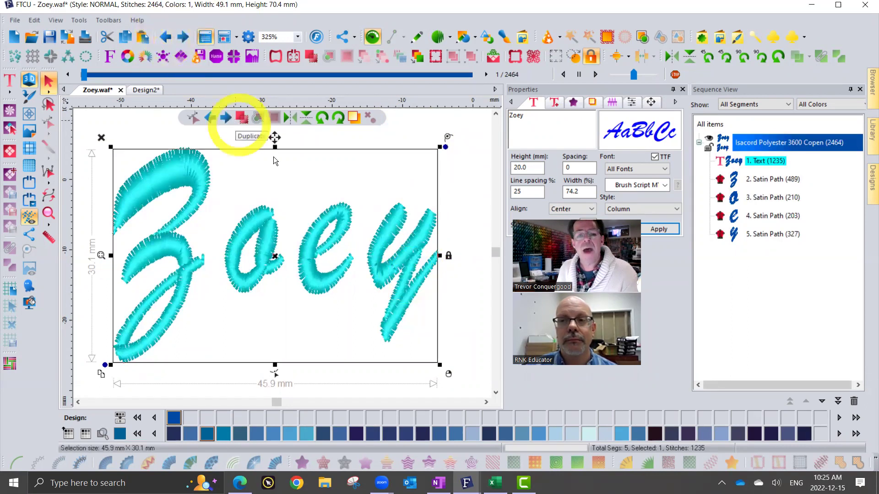
scroll(418, 290, "up", 1)
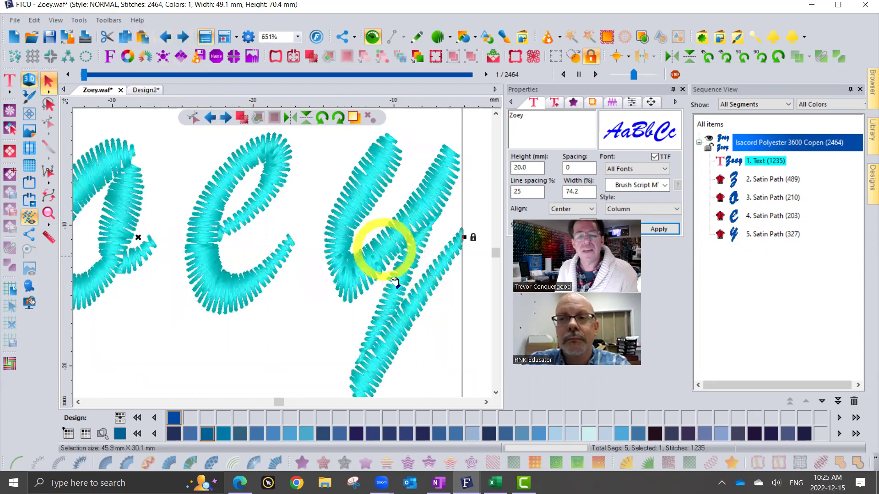
scroll(396, 284, "down", 1)
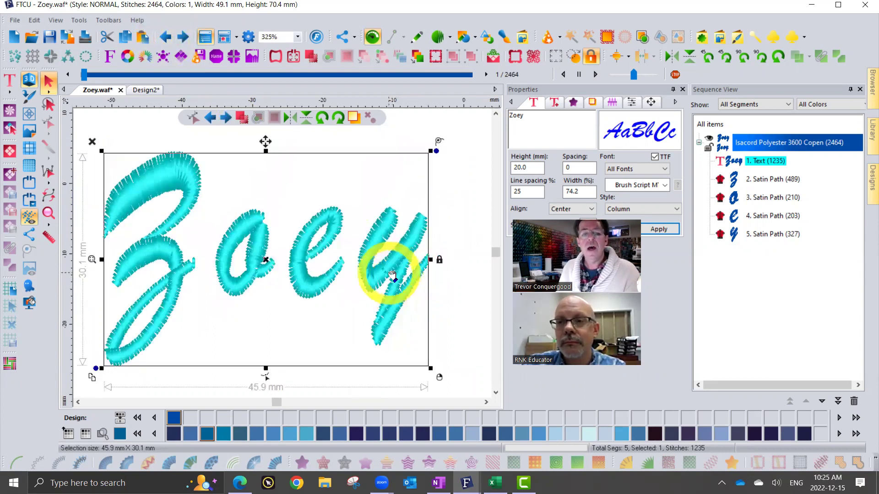
Preserve the upper Zoey text as stitches and select the converted object
right_click(386, 275)
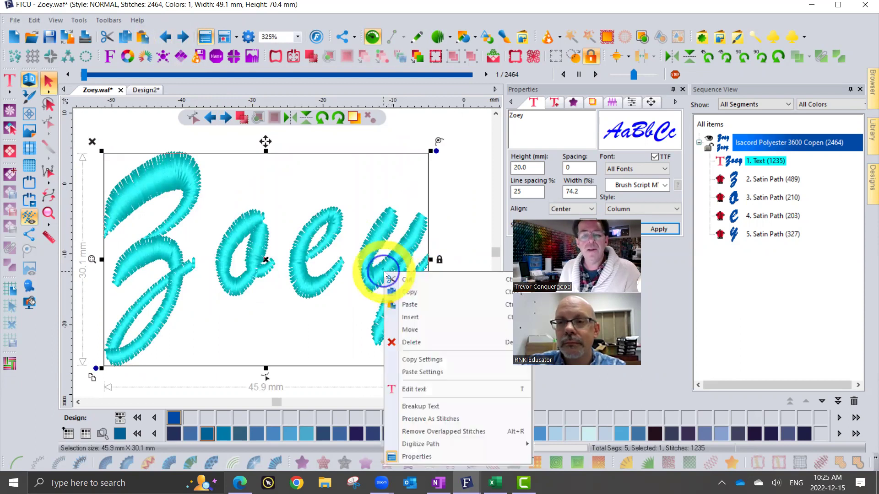
left_click(453, 420)
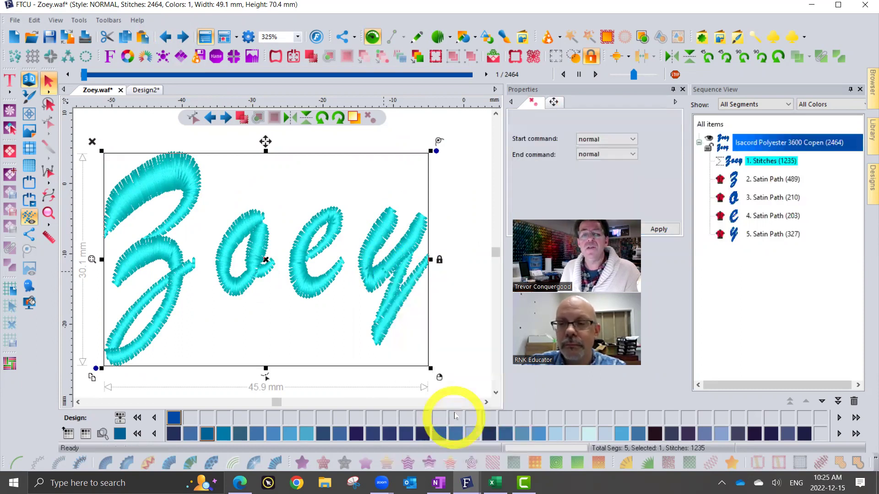
left_click(761, 165)
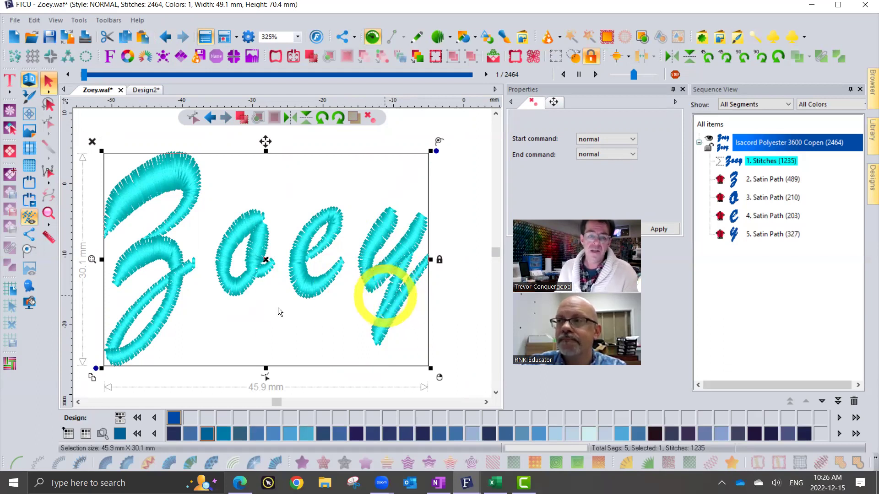
Using the Stitch tool, lasso all stitches of the upper y, shift them about 1 mm toward the e, and return to the whole design
left_click(457, 172)
left_click_drag(470, 165, 353, 355)
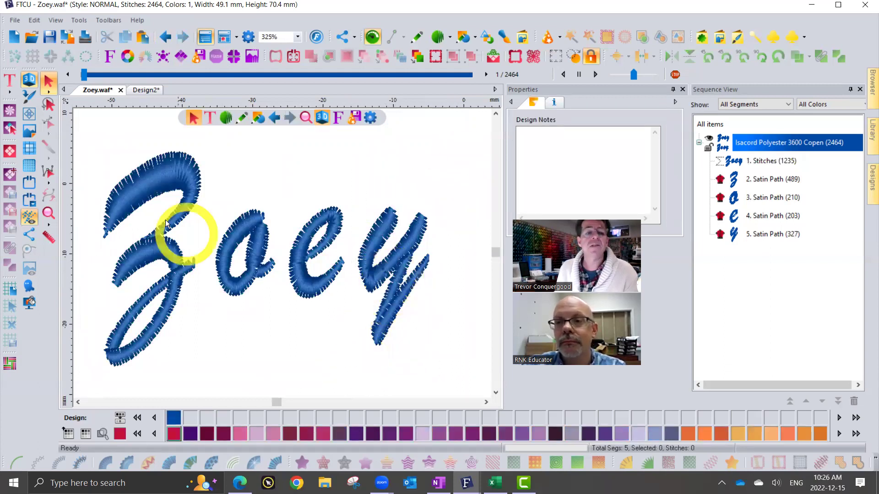
left_click(48, 173)
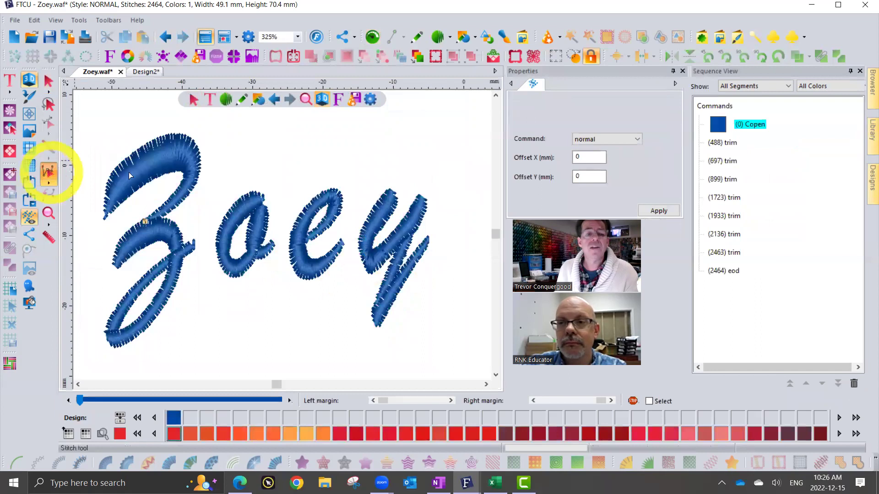
left_click_drag(470, 148, 351, 353)
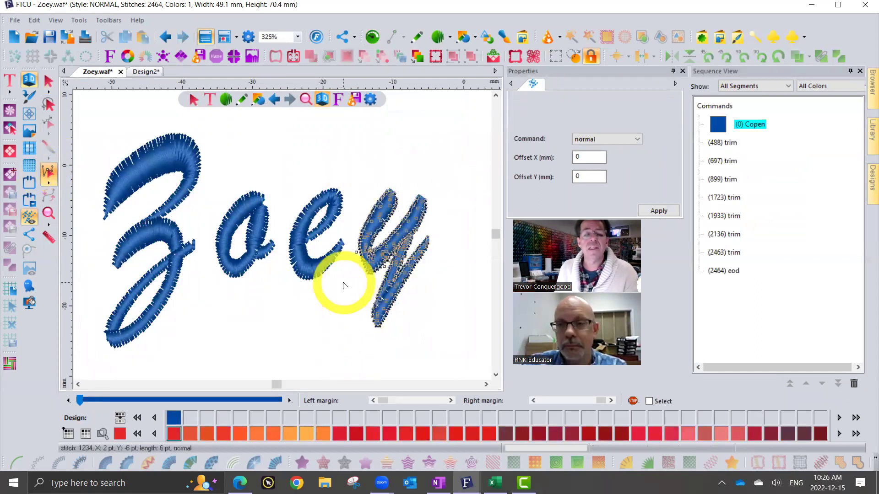
left_click(373, 255)
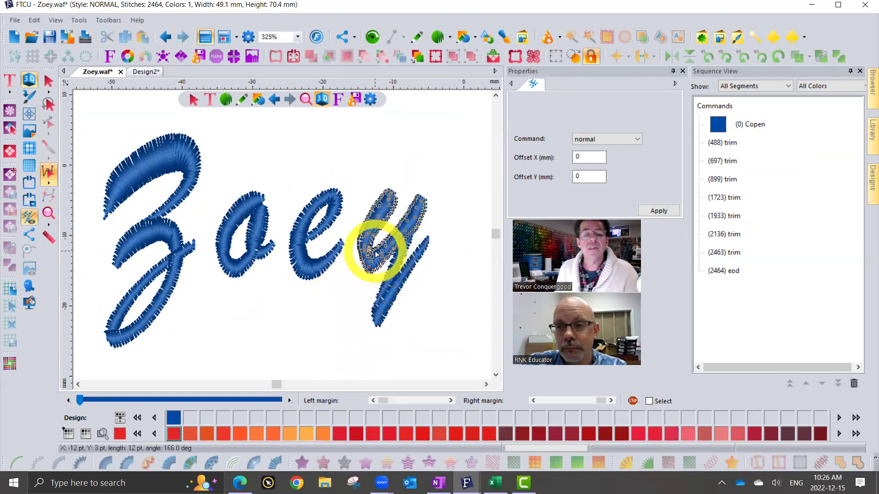
left_click_drag(374, 251, 375, 251)
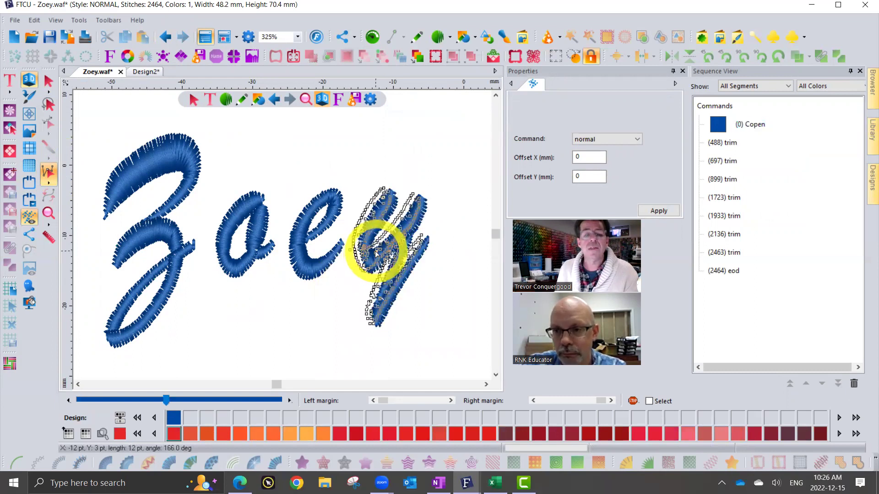
left_click(430, 164)
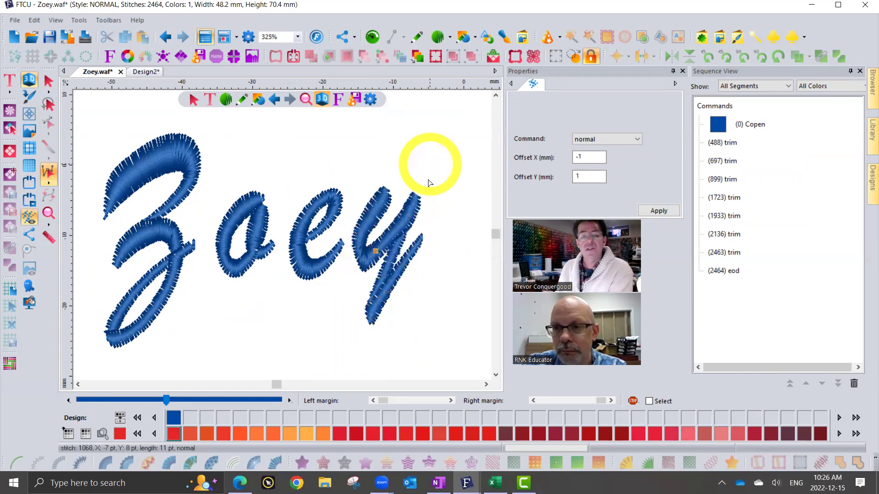
left_click(48, 82)
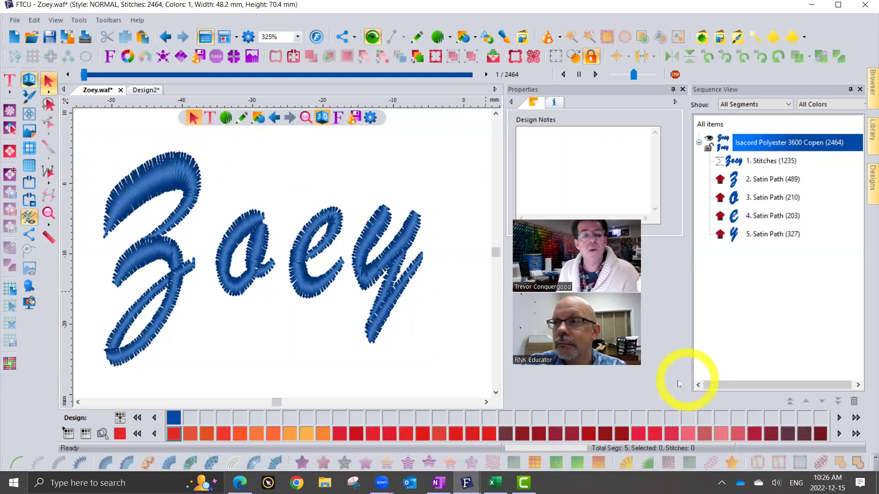
left_click(48, 213)
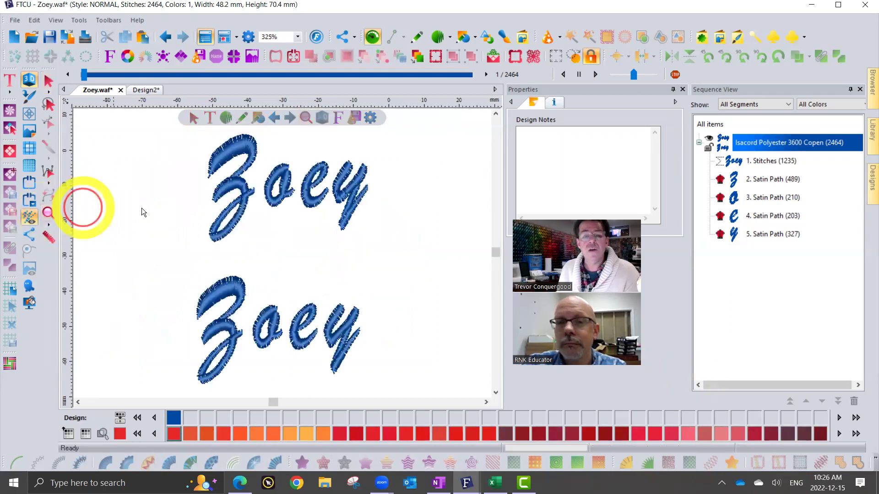